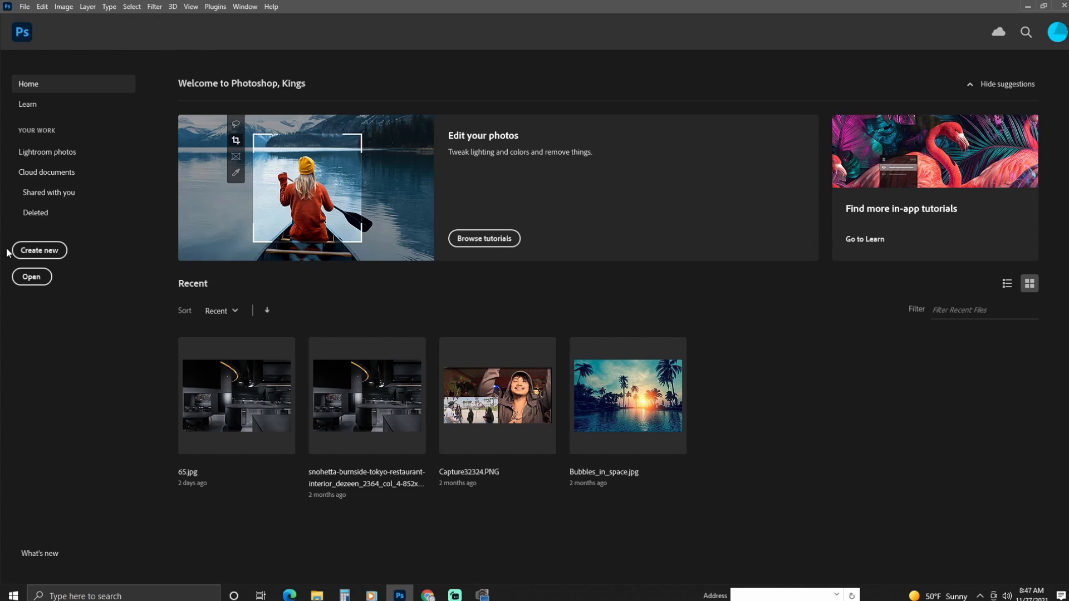
Create a new 1280 x 720 px document at 72 ppi from the recent custom preset.
click(37, 250)
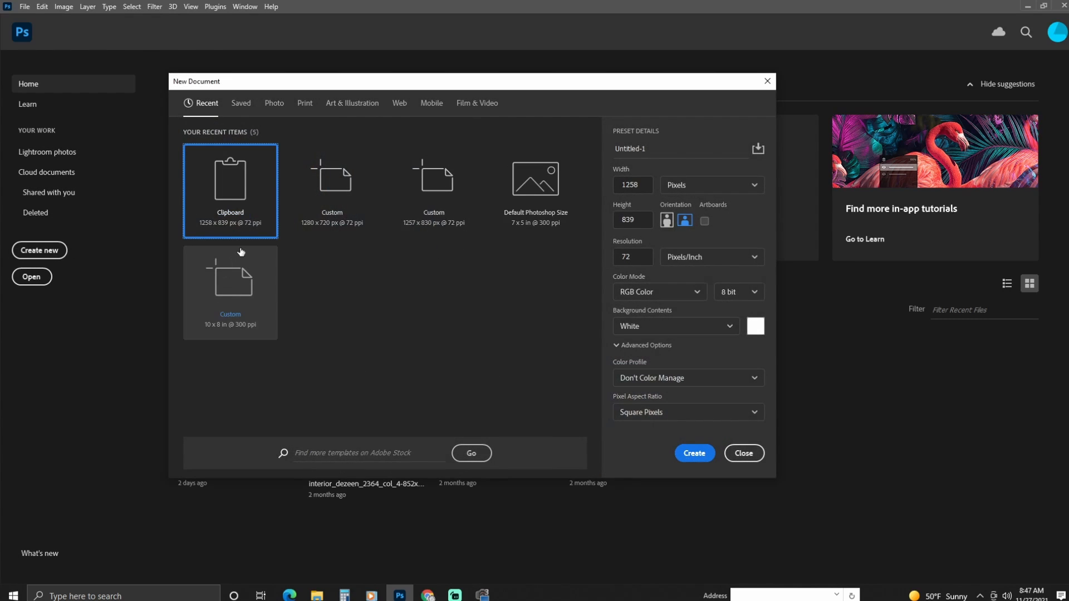
click(344, 192)
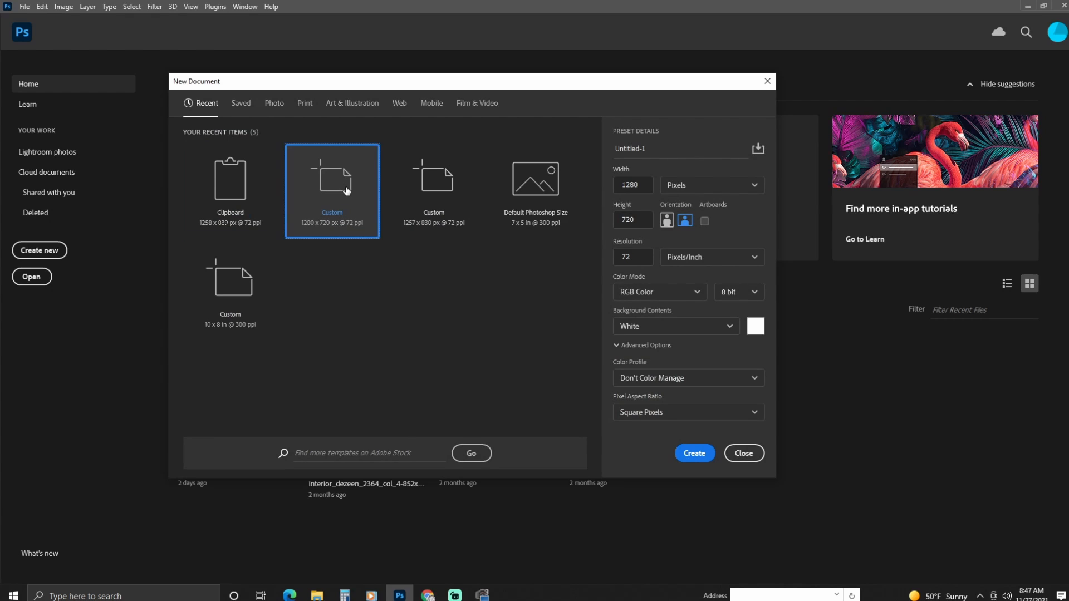
click(691, 453)
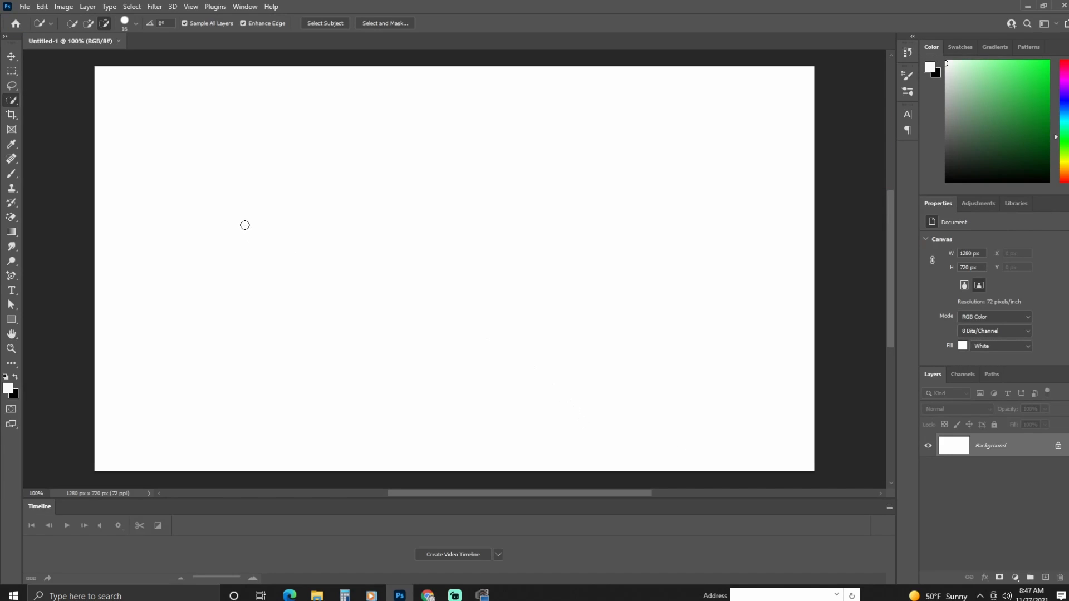
Uncover the desktop beside the document window and place the Capture3434.PNG photo from it onto the canvas.
double_click(313, 3)
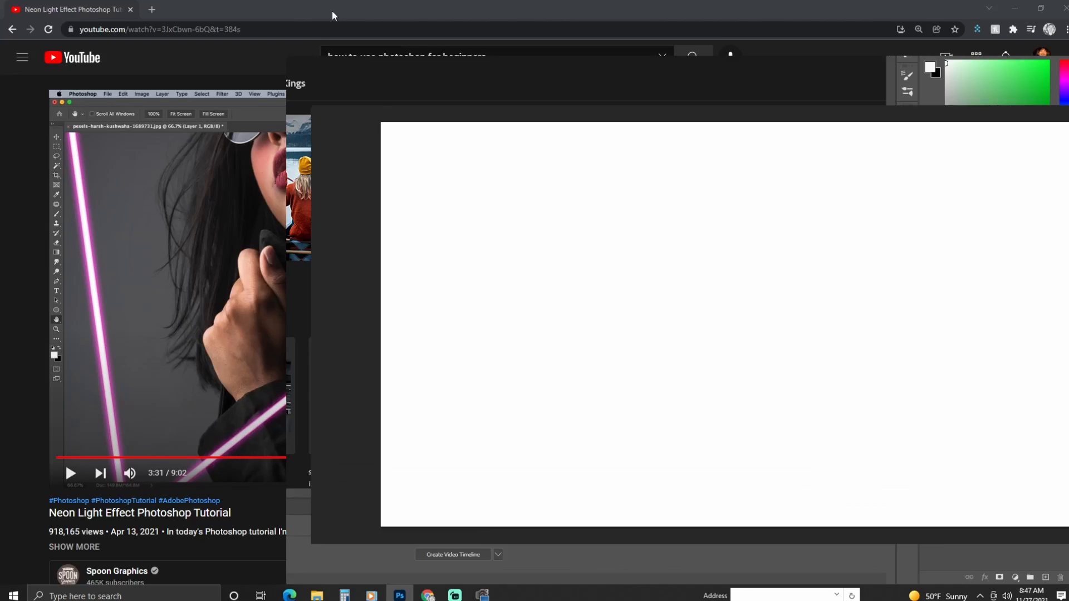
click(1014, 8)
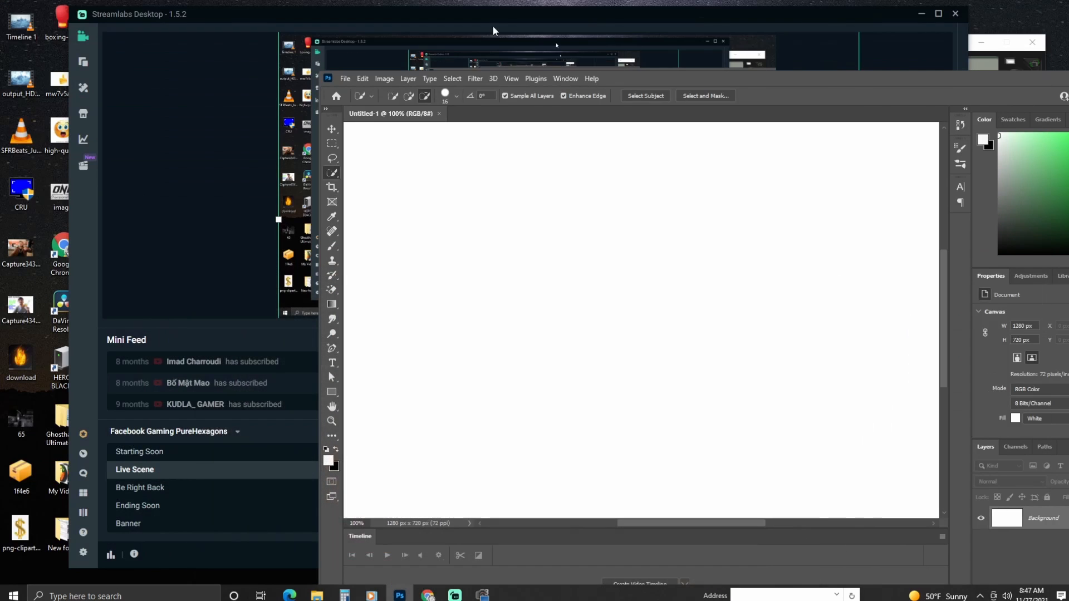
click(902, 12)
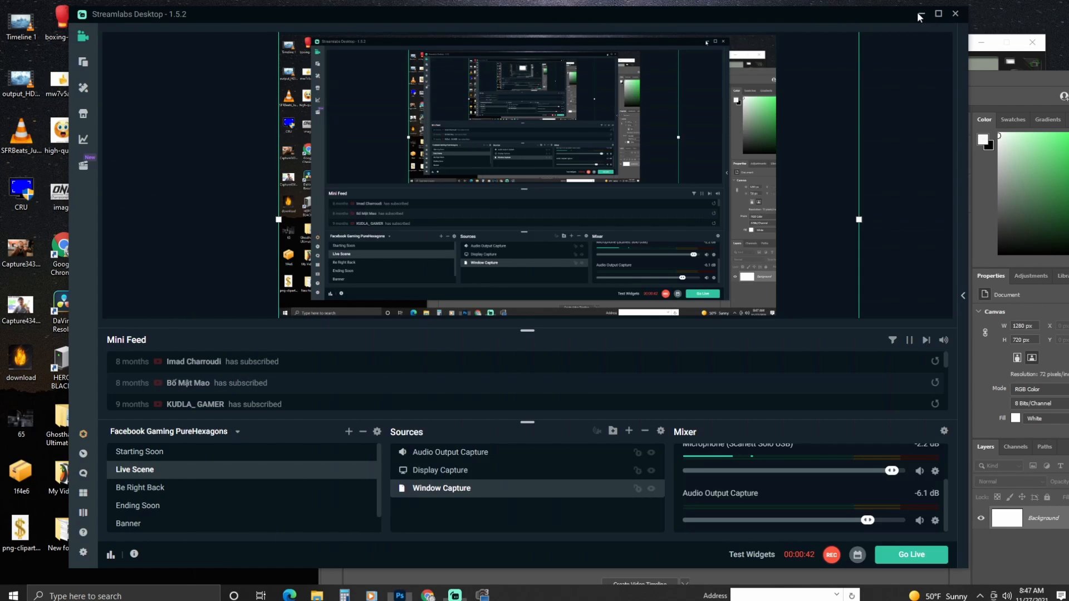
click(922, 13)
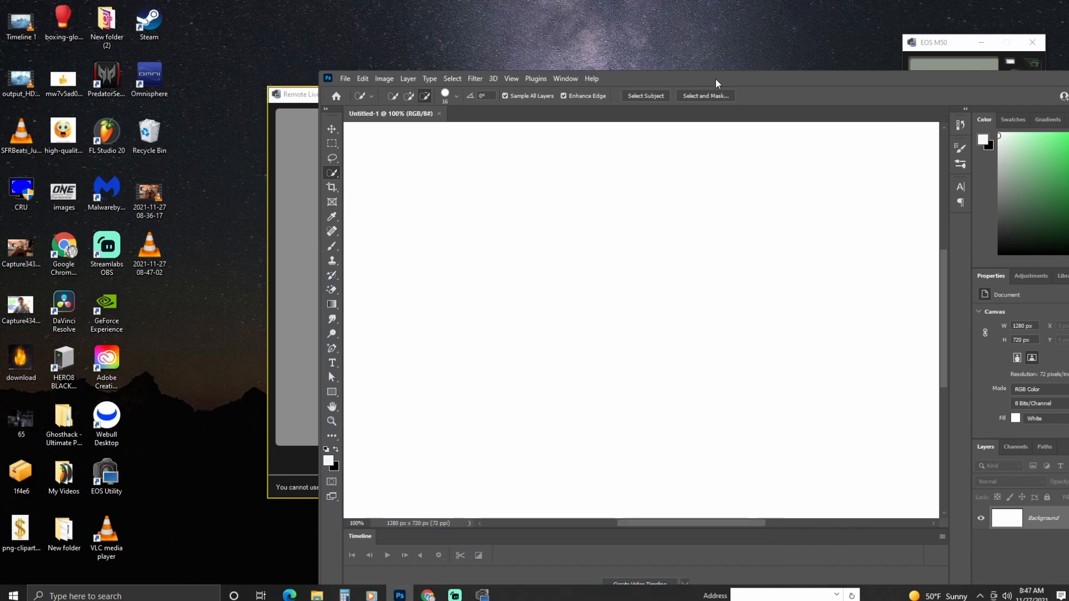
drag(716, 79, 589, 41)
drag(21, 247, 366, 286)
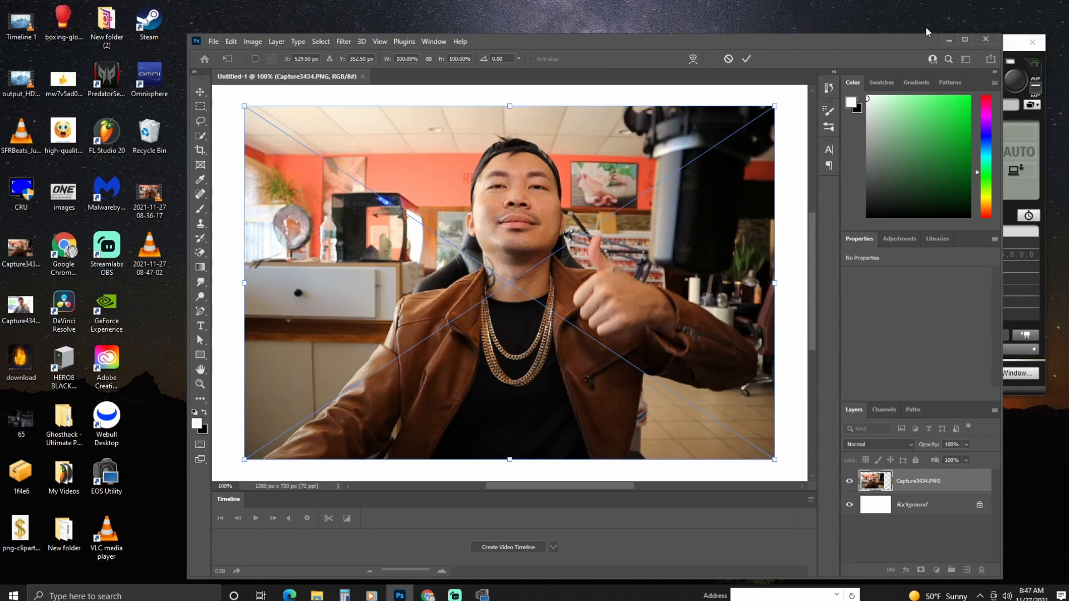
Stretch the placed Capture3434.PNG photo so it fills the whole 1280 x 720 px canvas.
click(964, 40)
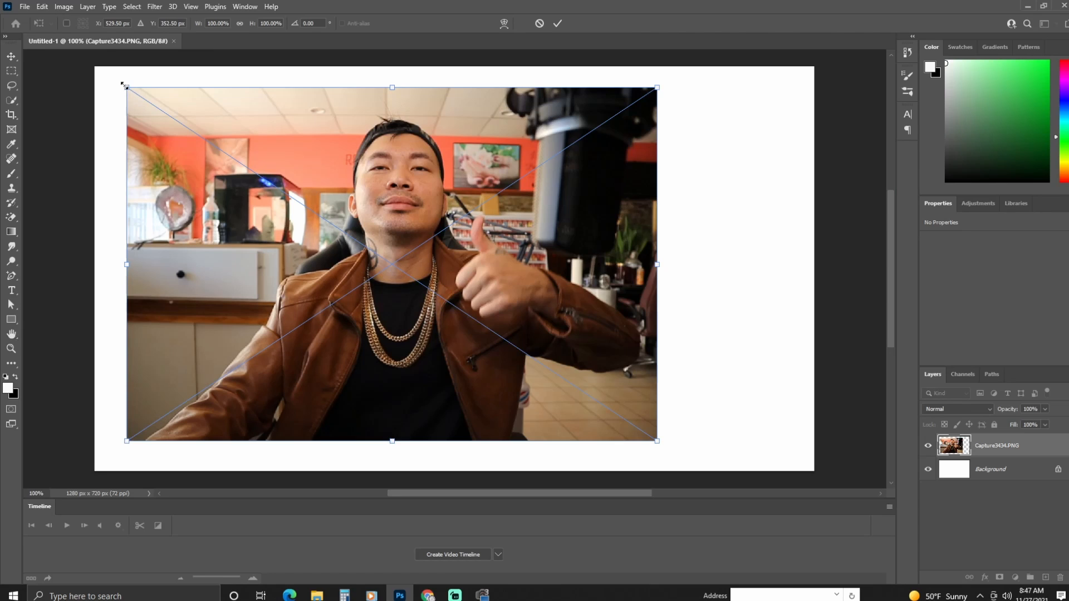
drag(123, 84, 95, 66)
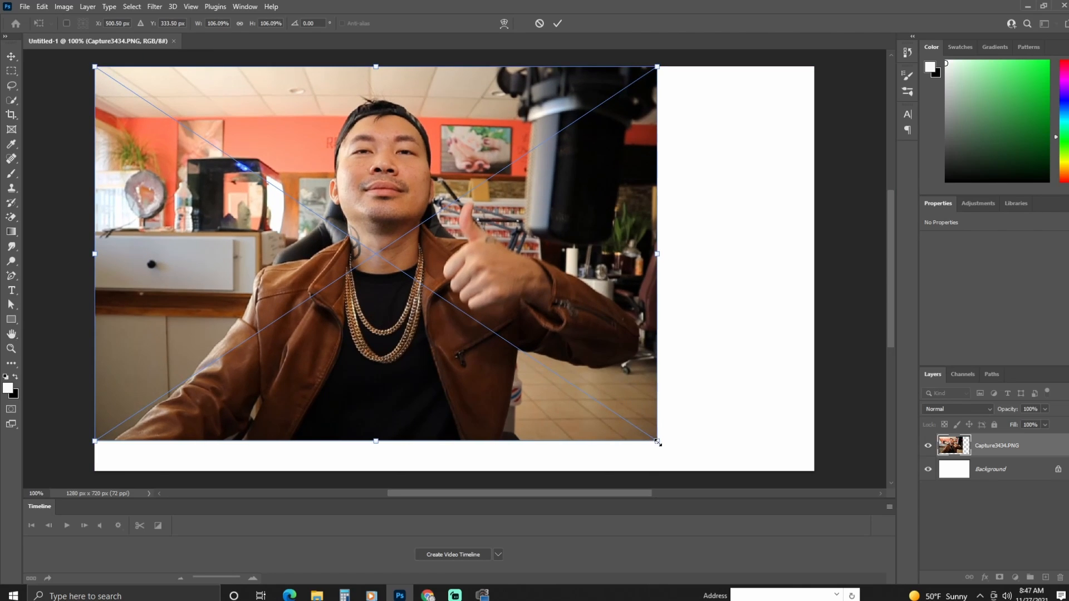
drag(658, 442, 814, 472)
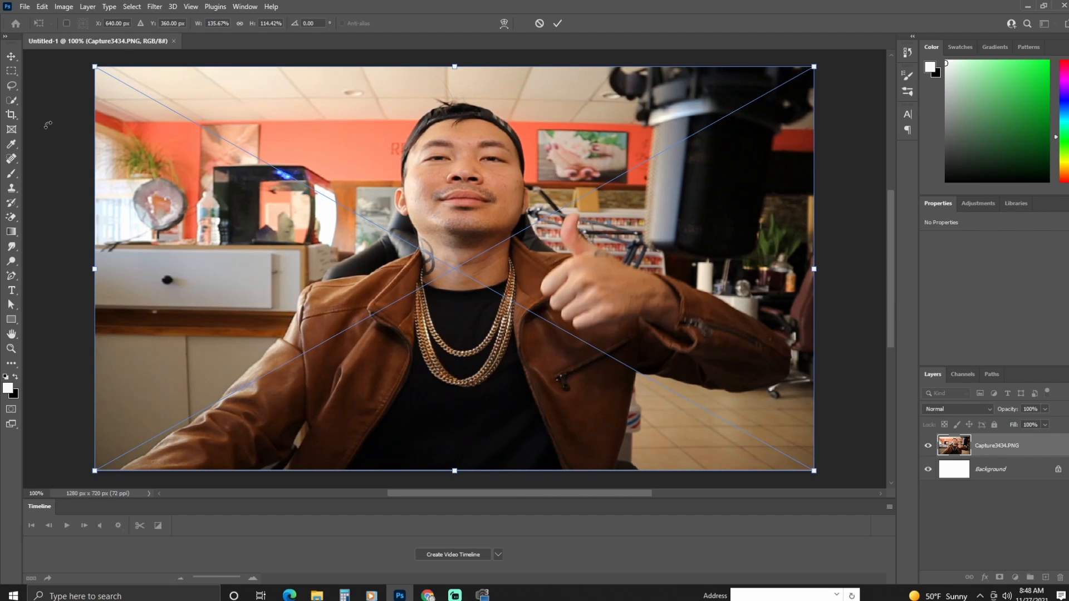
Select the man in the photo with Select Subject, and subtract the background strip beside the jacket's lower edge from the selection.
click(11, 103)
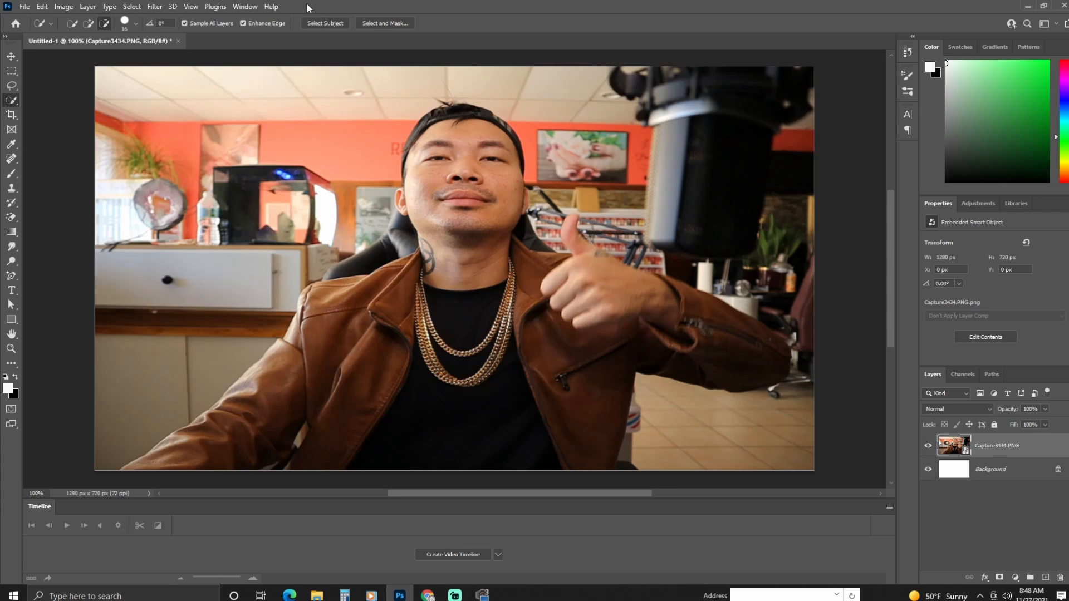
click(329, 23)
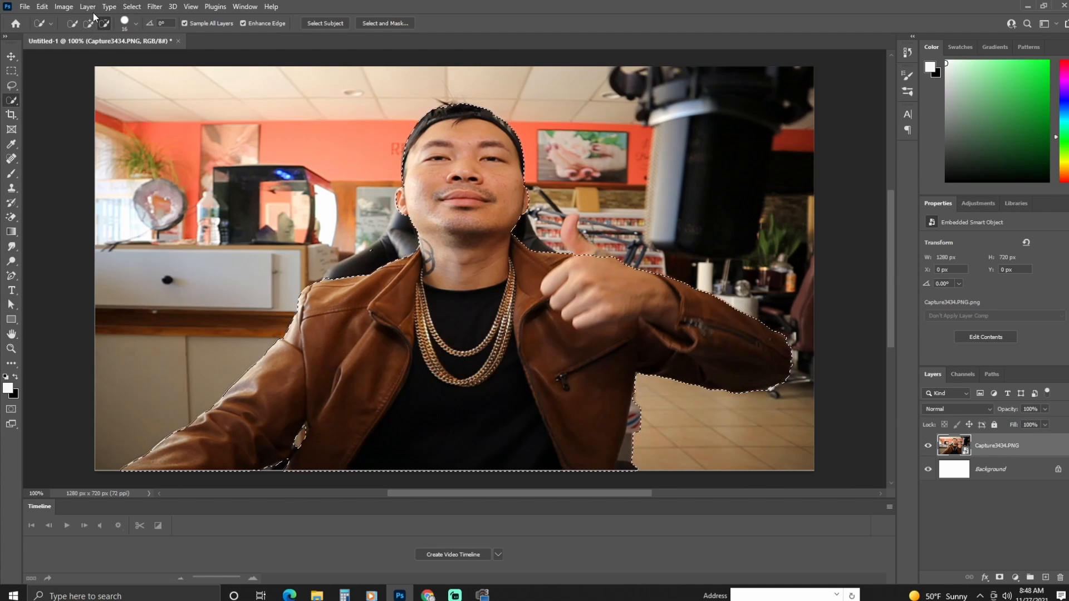
click(135, 24)
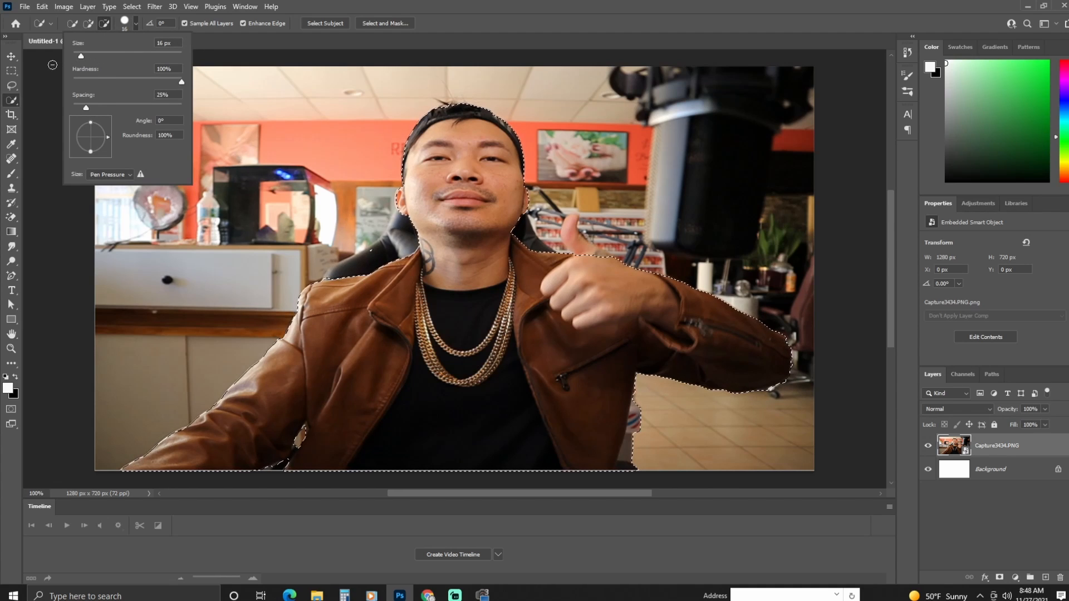
click(88, 24)
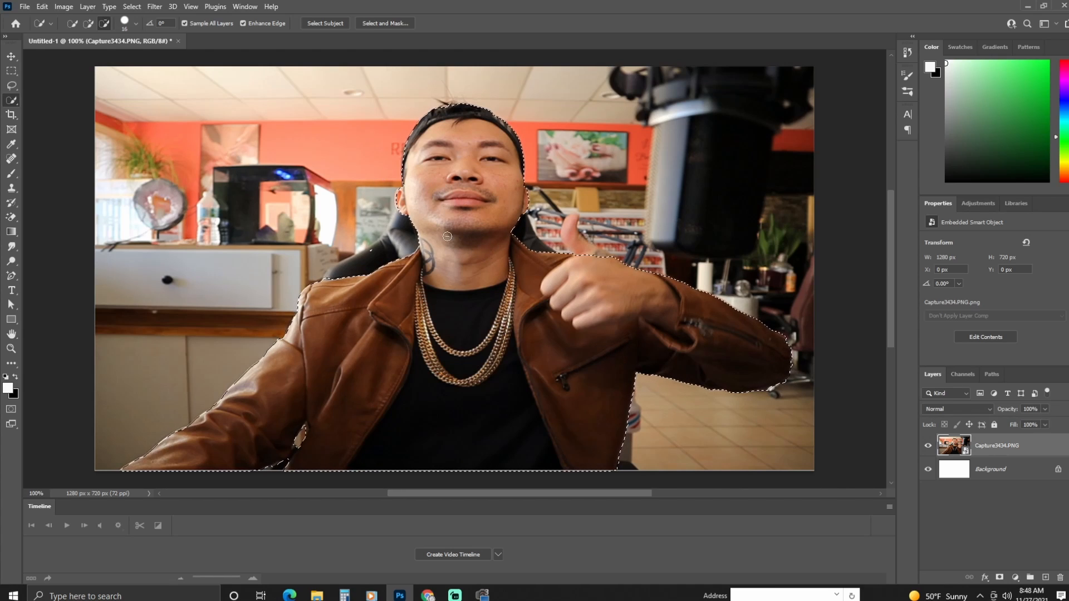
Add the raised thumb to the selection and mask the photo layer so only the man remains.
click(88, 24)
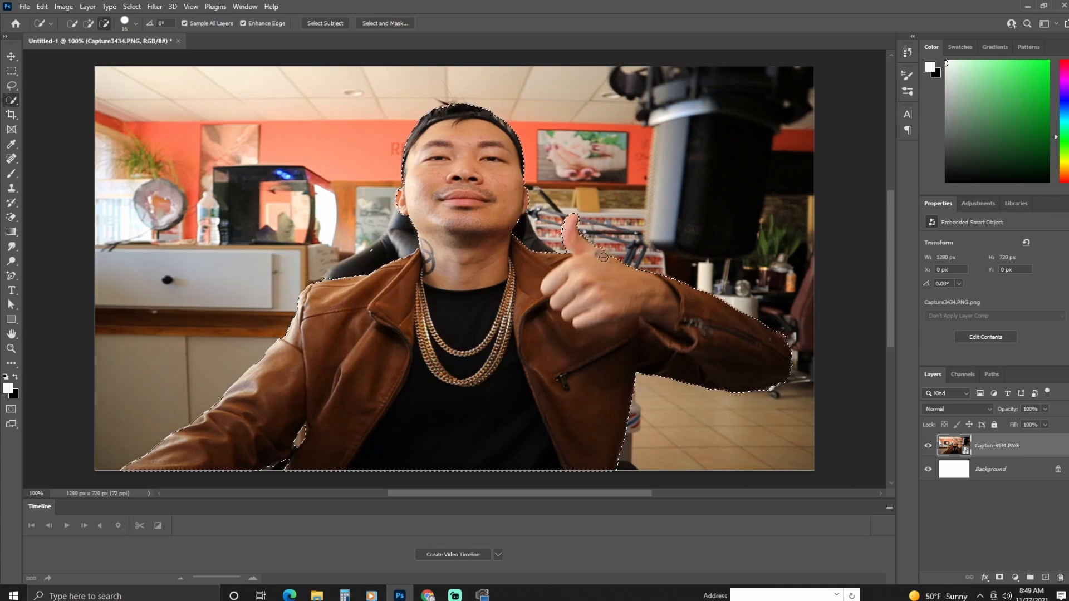
click(89, 22)
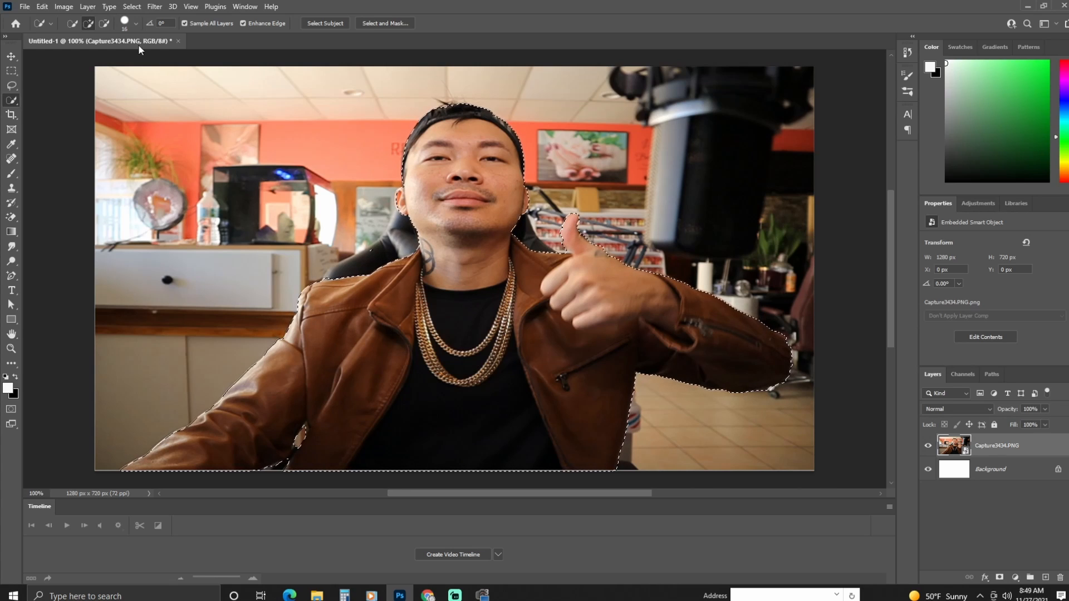
click(105, 22)
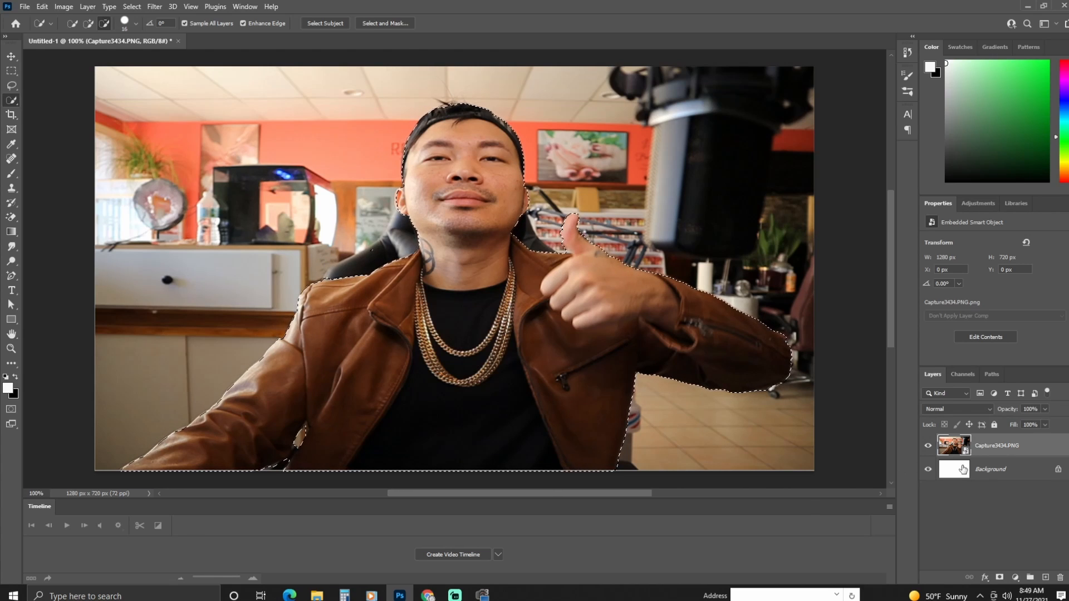
click(1000, 578)
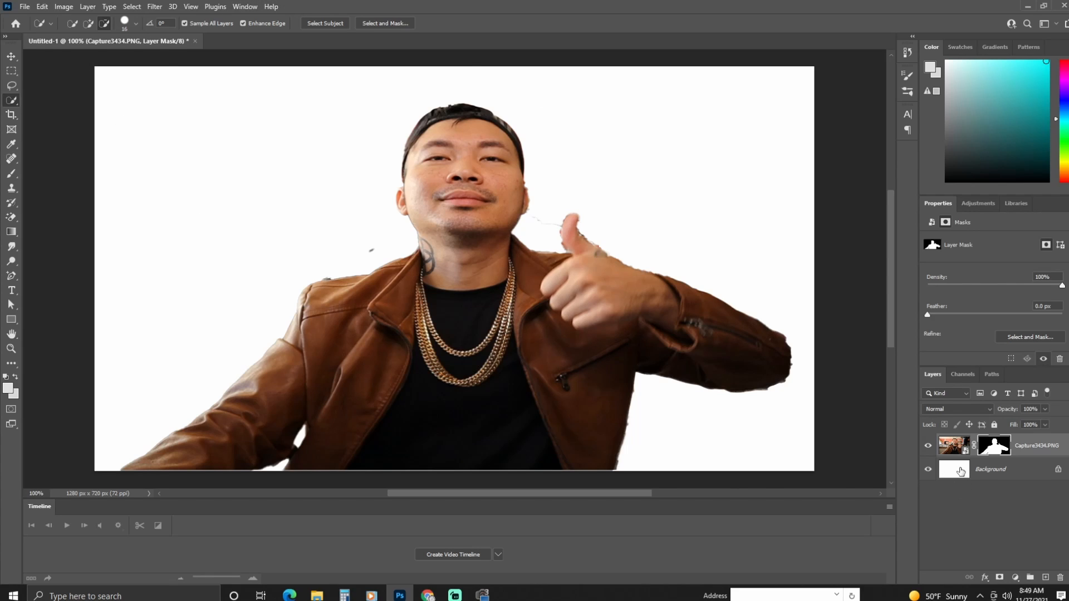
Add a new layer and place the dark kitchen image 65 from the desktop into the document.
click(1045, 577)
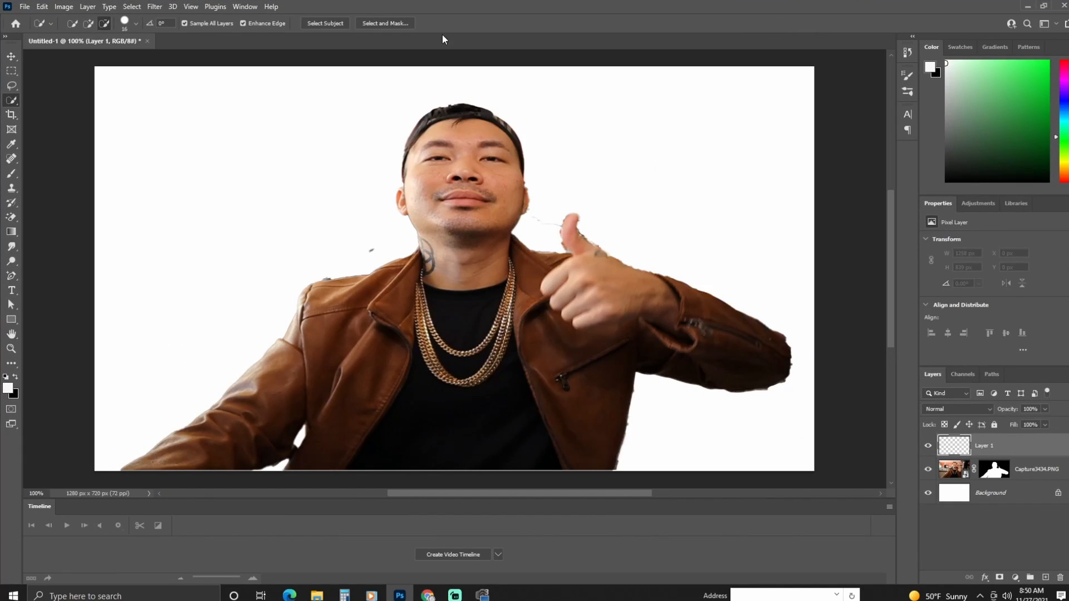
double_click(612, 11)
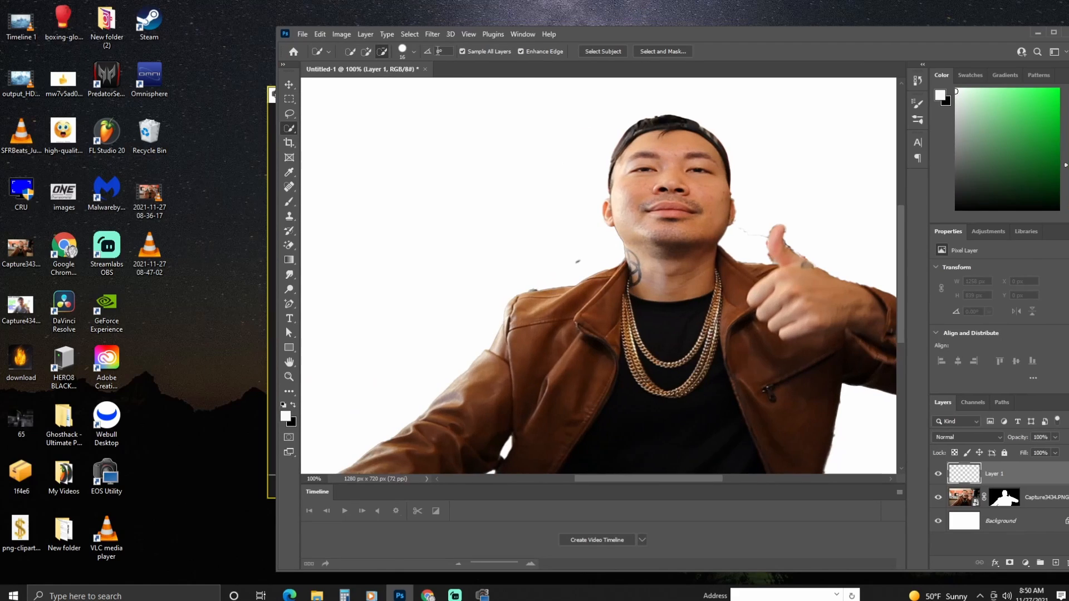
drag(26, 419, 406, 281)
Stretch the placed kitchen image from corner to corner so it covers the entire canvas.
drag(415, 153, 299, 76)
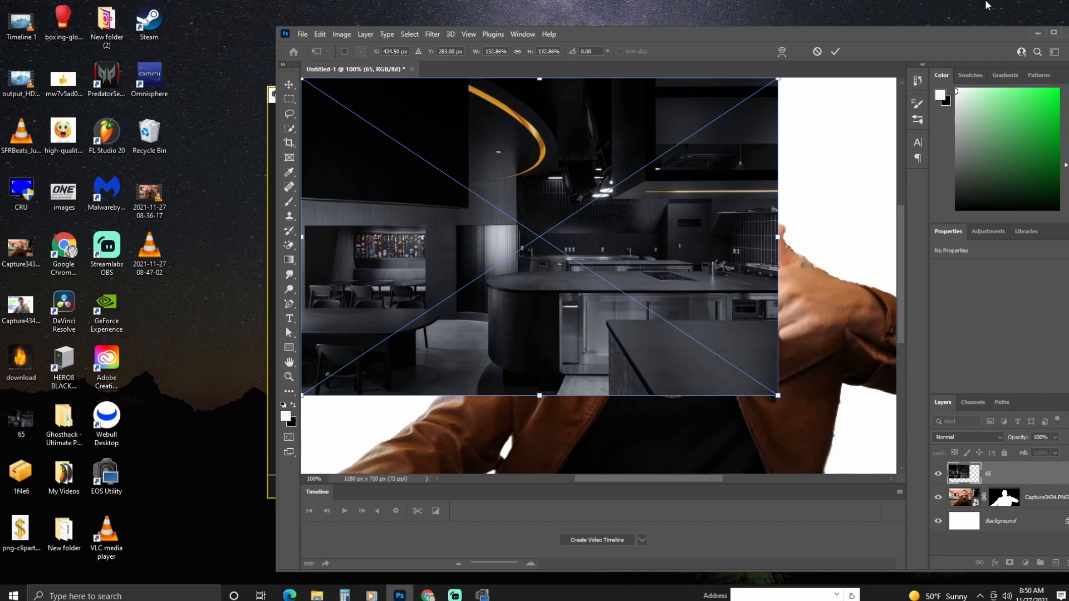
click(1053, 32)
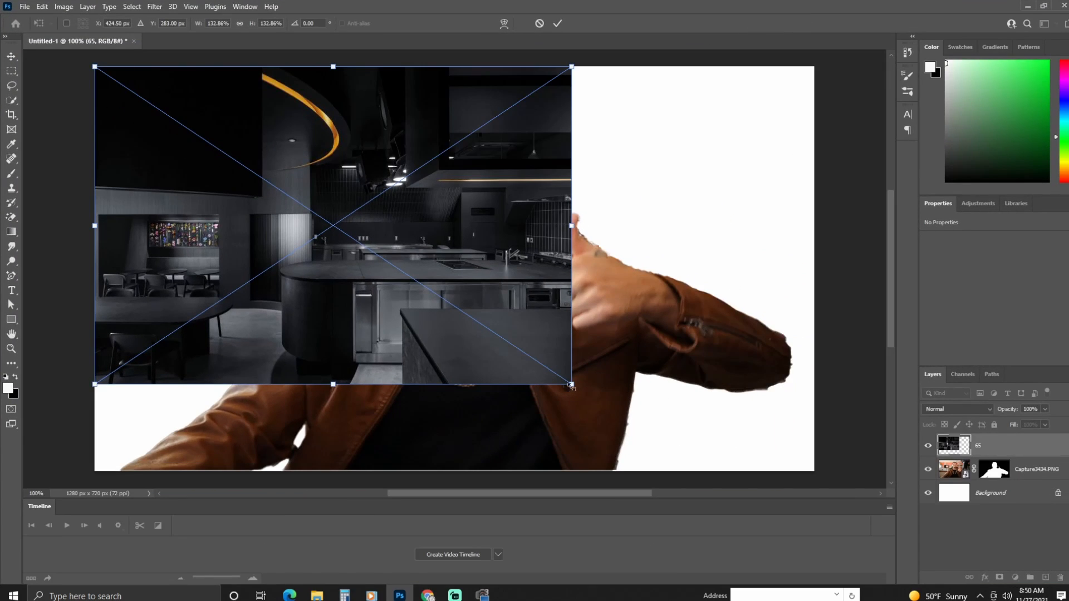
drag(570, 385, 814, 471)
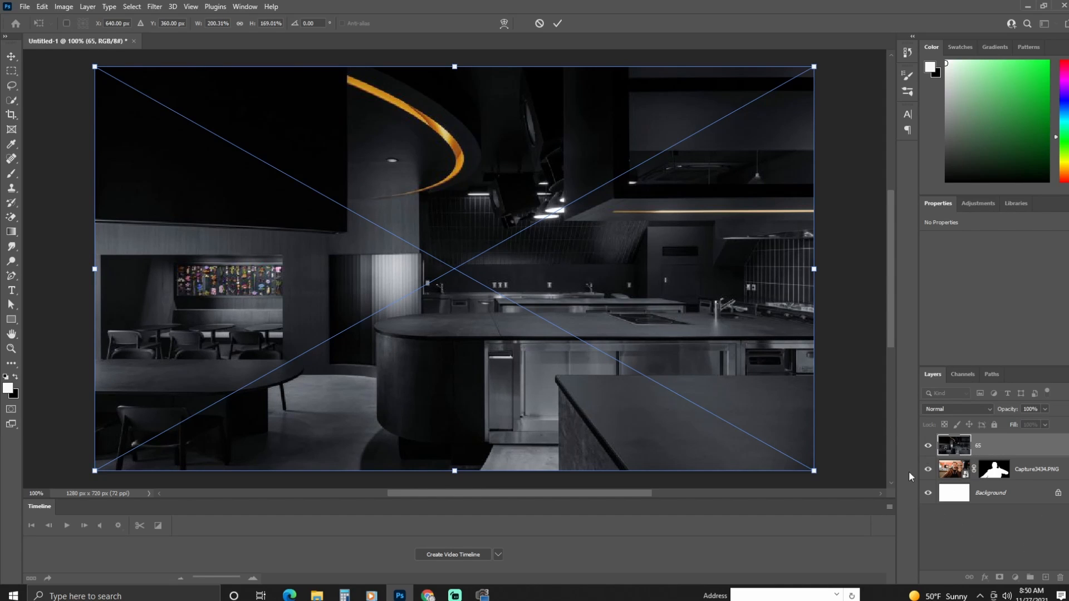
Move the masked Capture3434.PNG layer above the kitchen image layer 65.
click(955, 471)
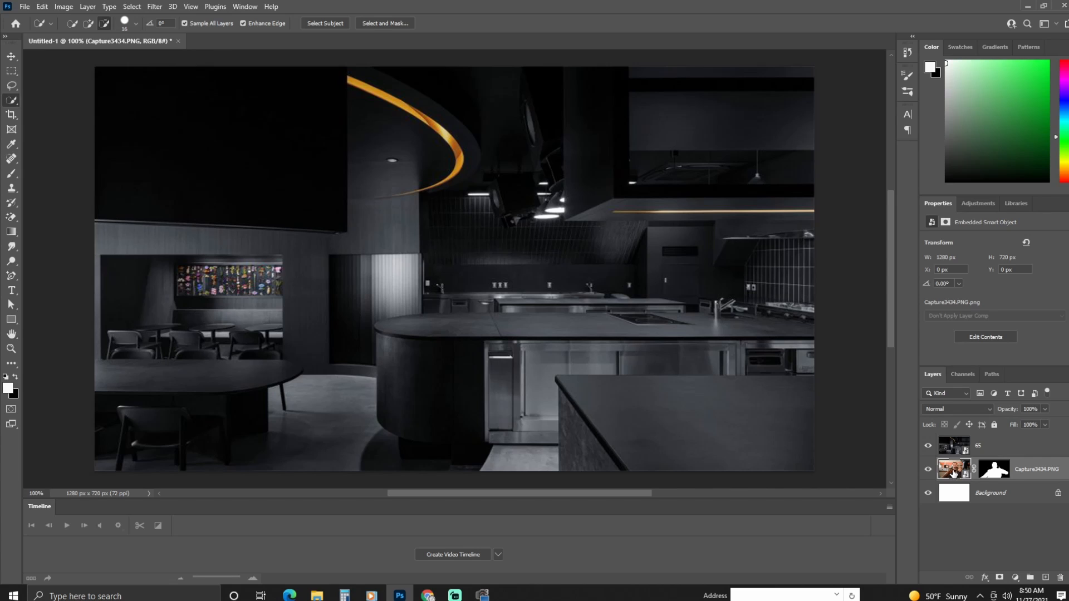
drag(954, 472, 964, 449)
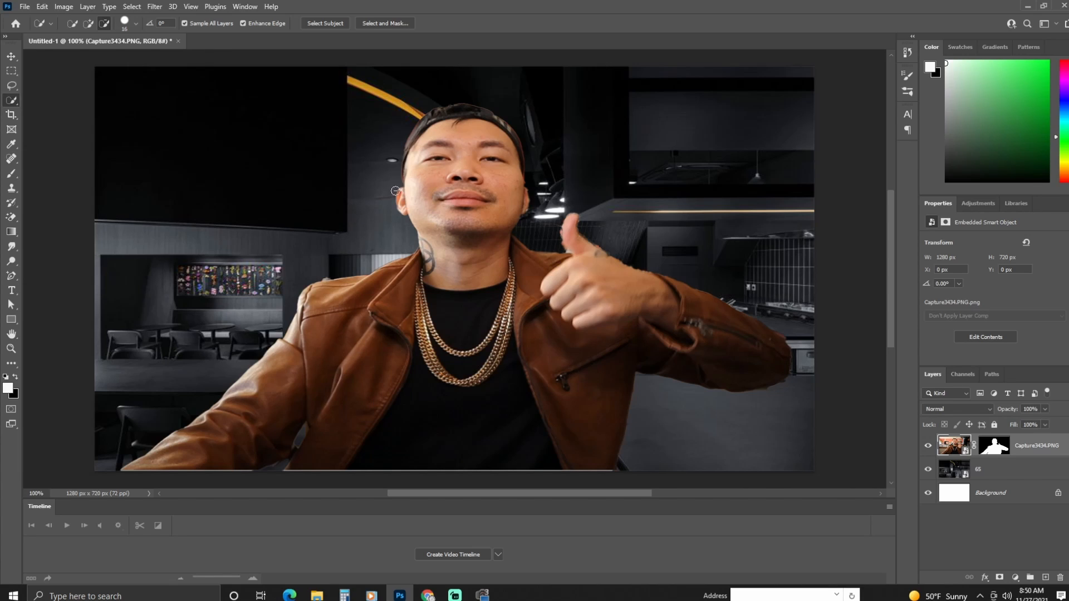
Add a new top layer and insert horizontal LOREM IPSUM placeholder text in the canvas's upper-left area with the Horizontal Type tool.
click(1046, 578)
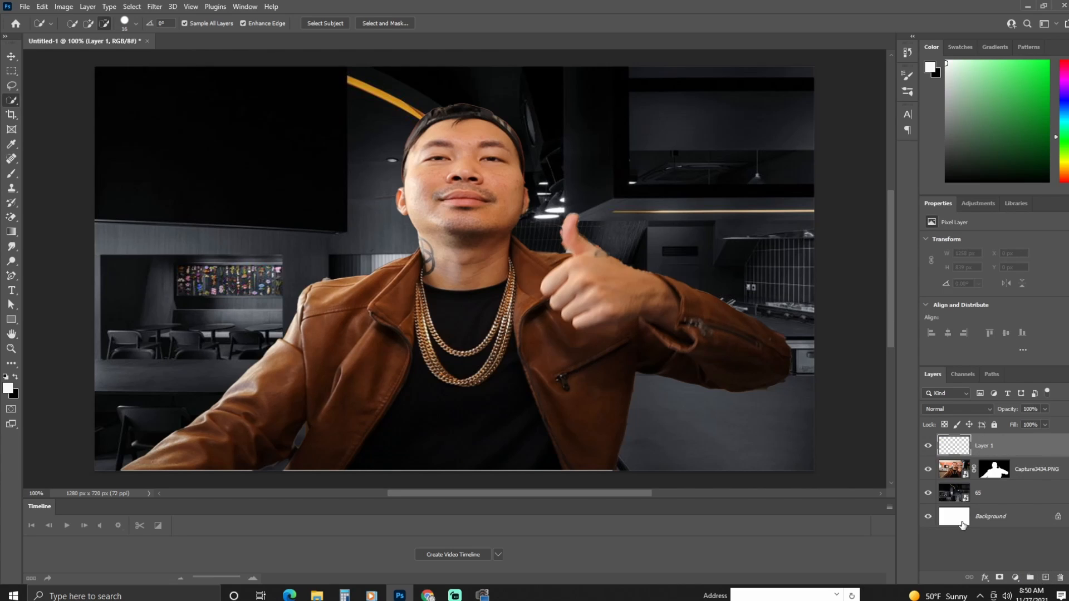
click(10, 292)
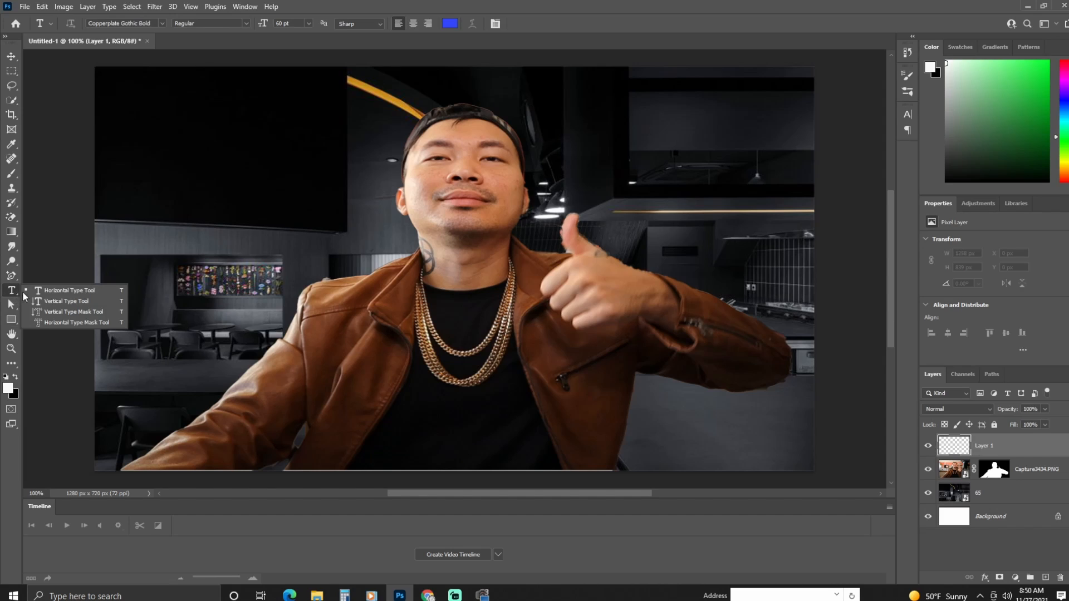
click(56, 291)
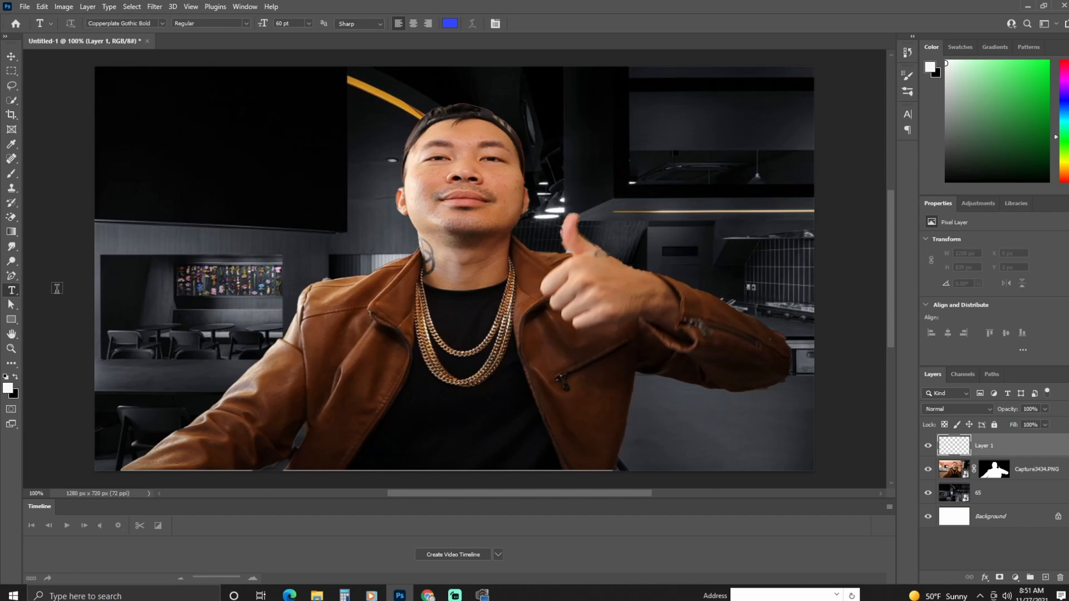
click(152, 117)
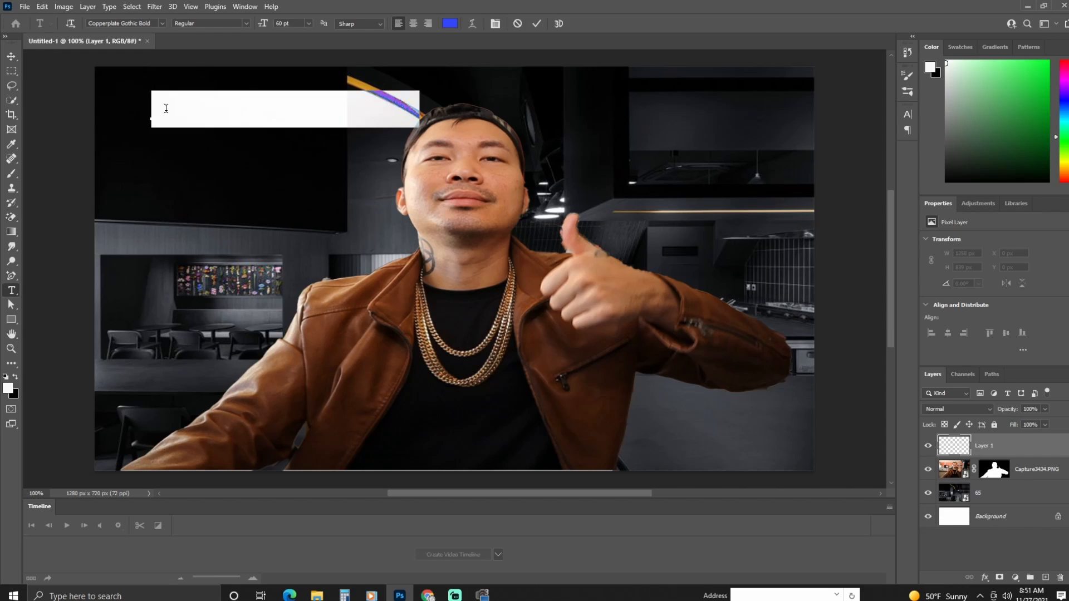
Select the whole LOREM IPSUM placeholder text and recolor it bright green (#33fa58).
click(215, 104)
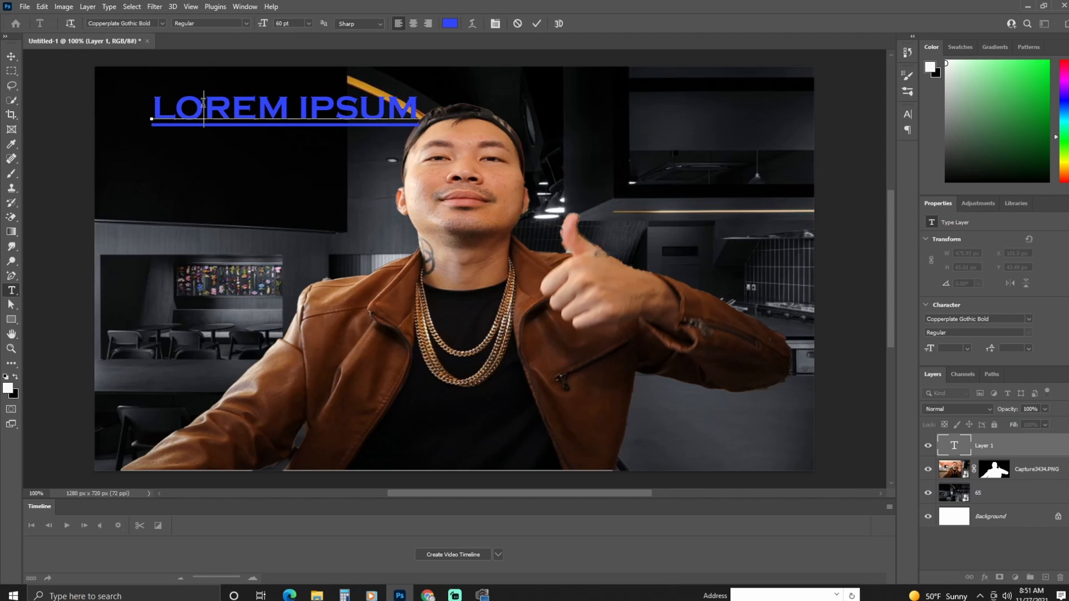
click(416, 110)
shift+click(283, 125)
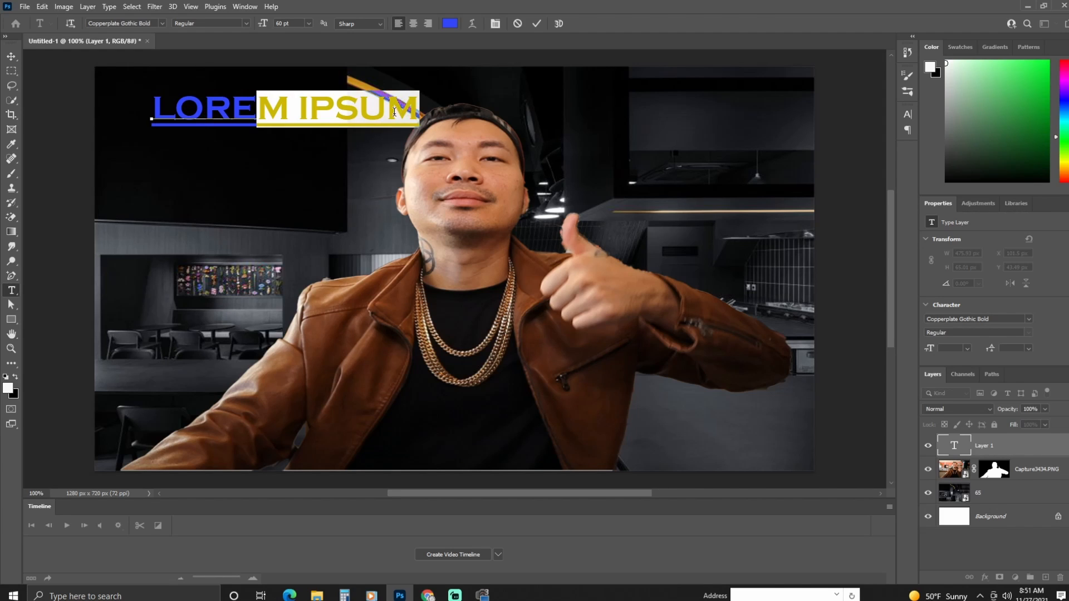
click(204, 109)
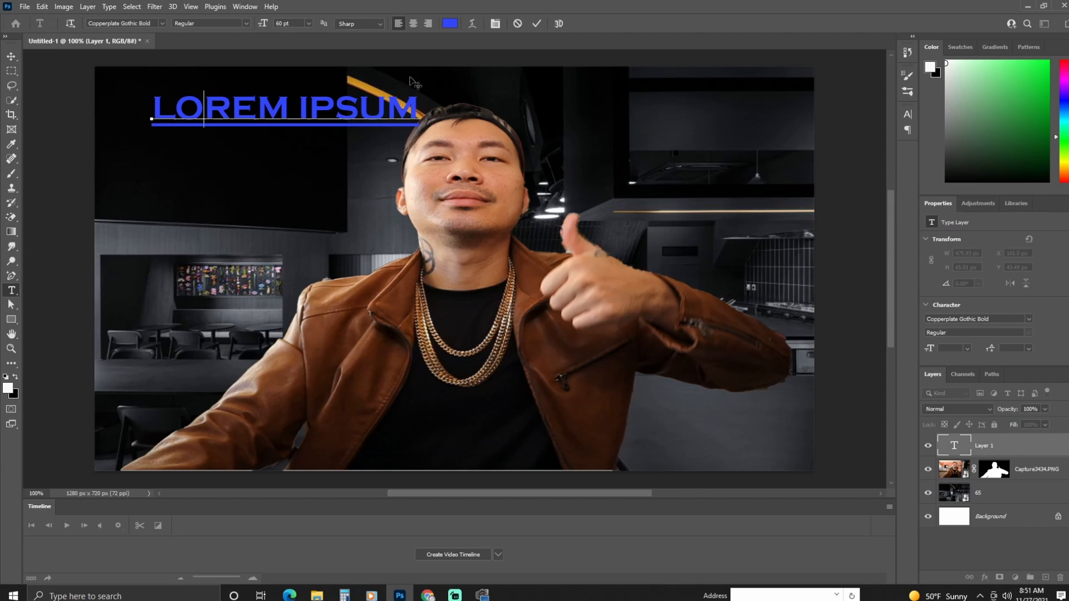
drag(419, 109, 153, 103)
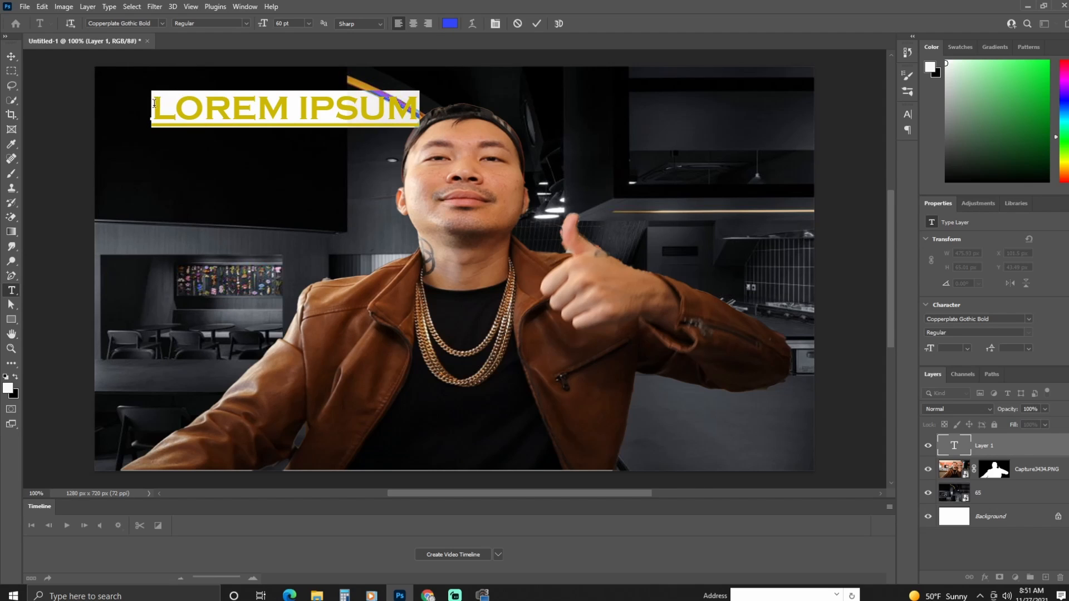
click(450, 23)
drag(745, 372, 746, 384)
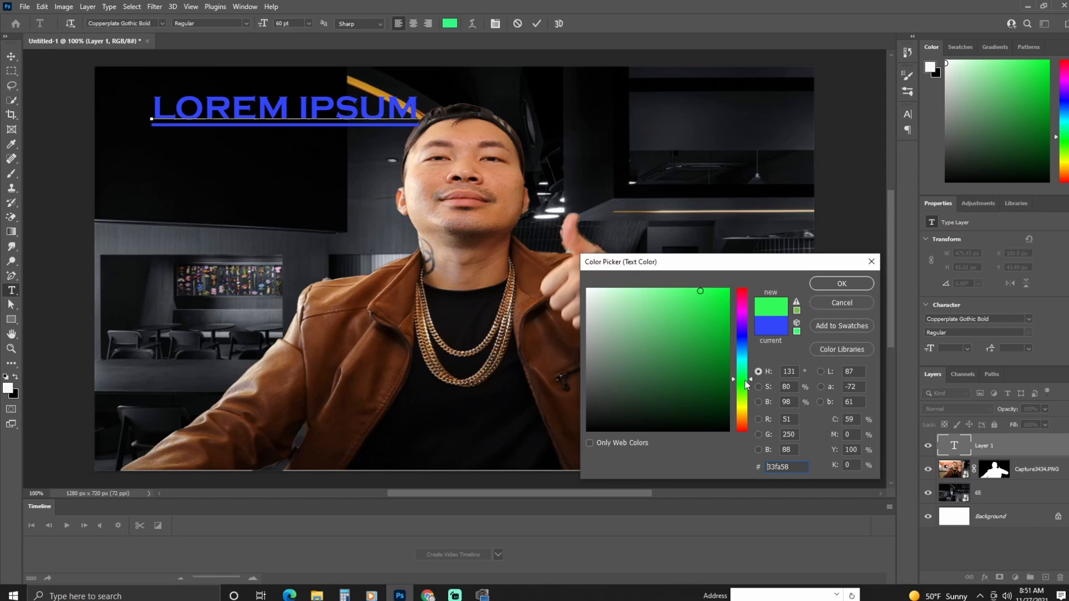
click(836, 284)
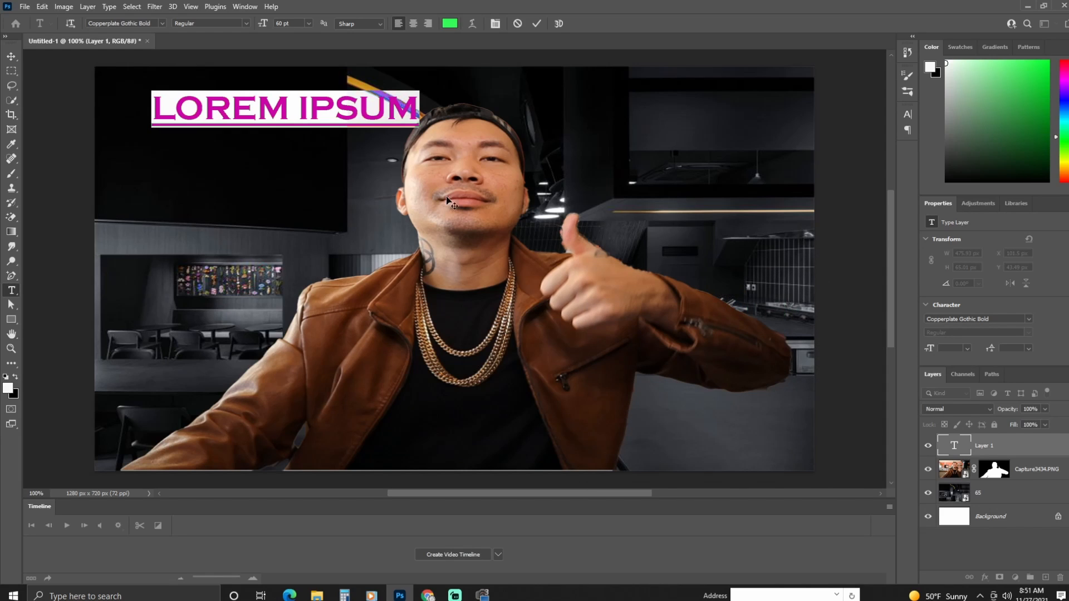
click(413, 105)
drag(363, 113, 425, 113)
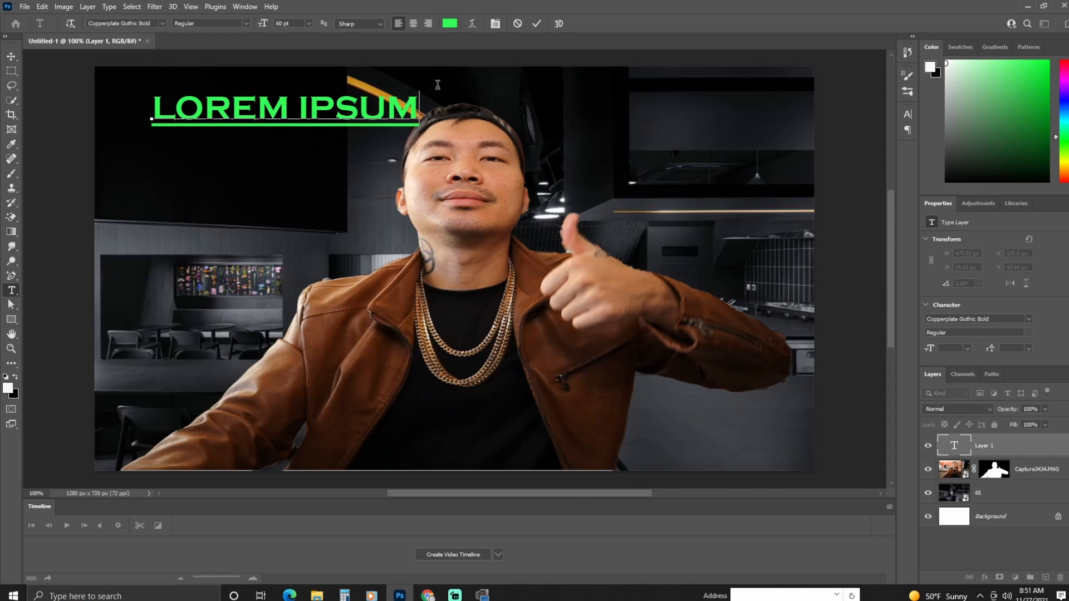
Try the LOREM IPSUM text in vertical orientation and switch it back to horizontal.
click(473, 22)
click(626, 134)
click(70, 23)
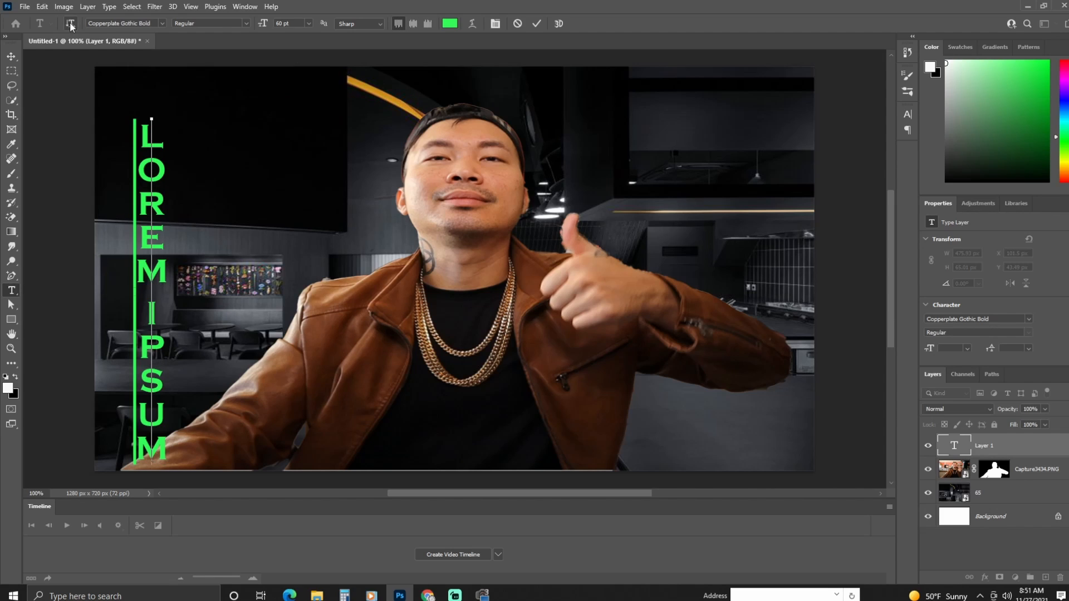
click(69, 22)
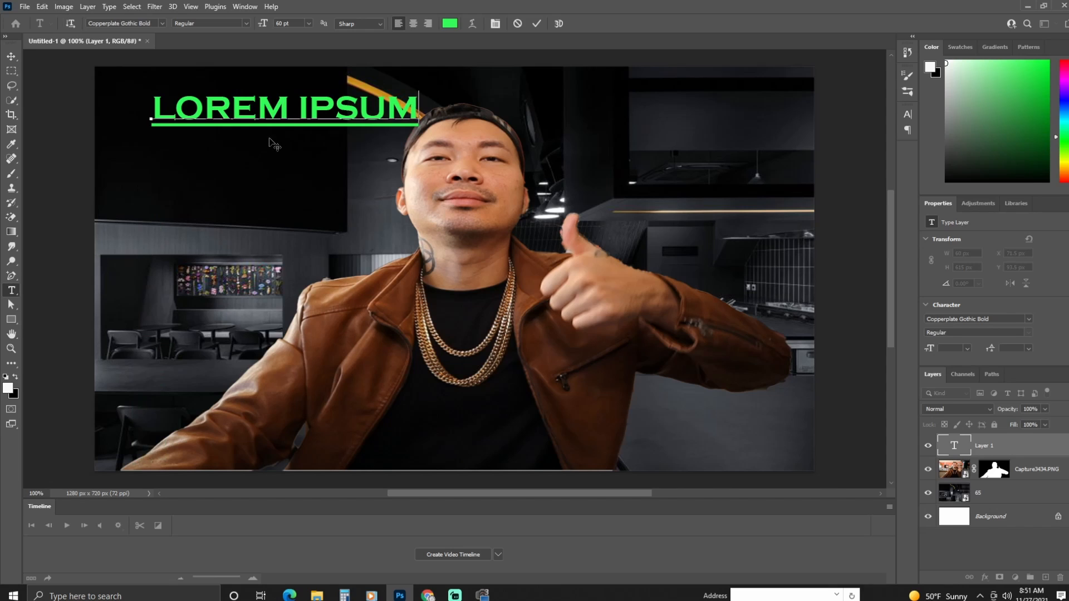
Move the LOREM IPSUM text into the canvas's upper-left corner, trying center alignment before restoring left alignment.
drag(269, 138, 216, 123)
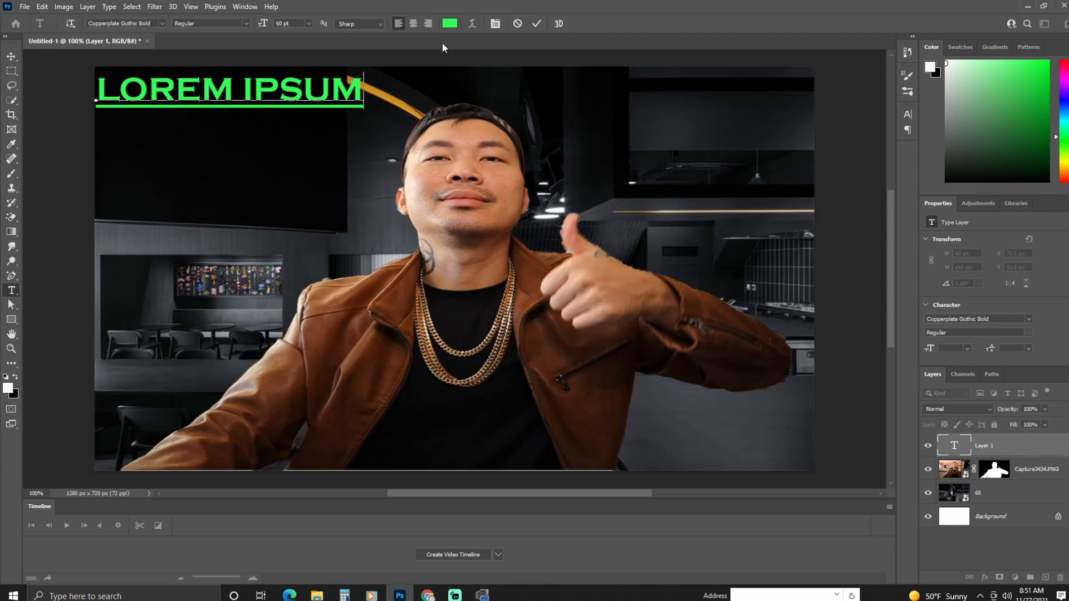
click(413, 23)
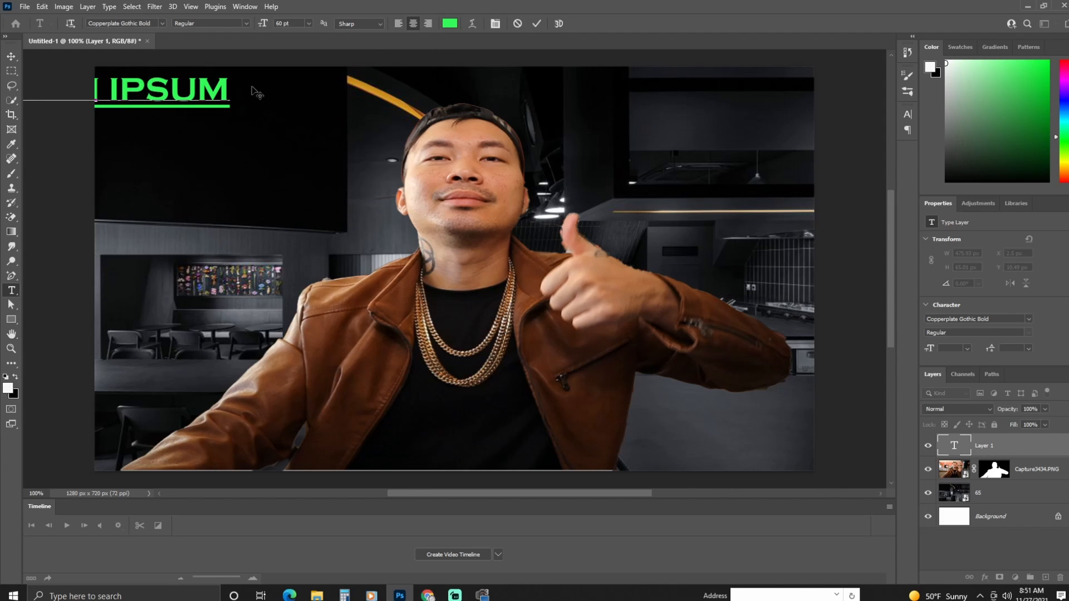
click(398, 23)
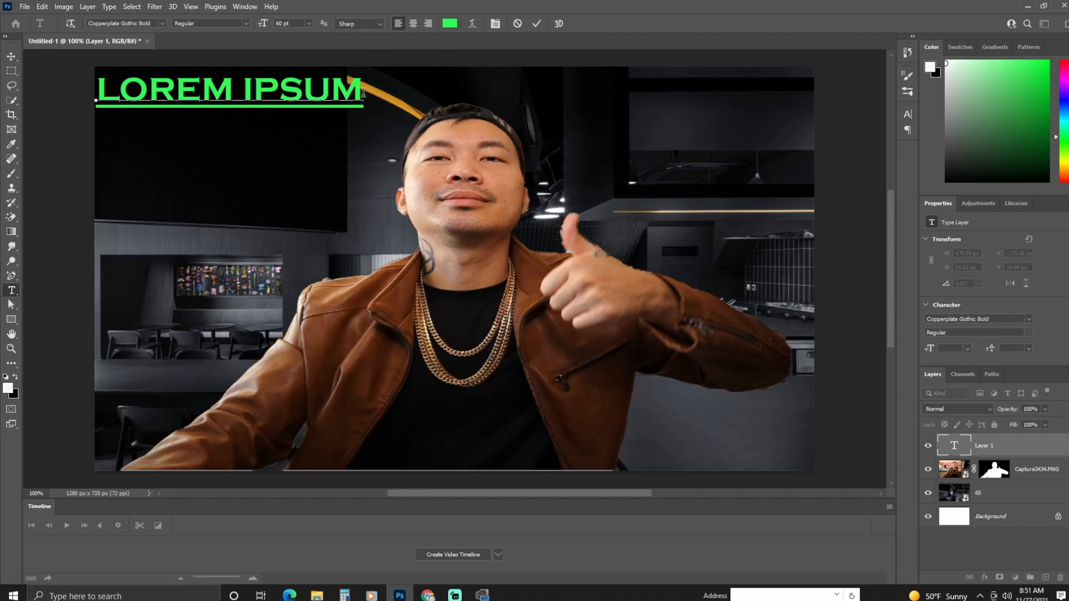
Replace the LOREM IPSUM placeholder with HOW TO CREATE on the first line and FIRE on the second.
drag(364, 93, 253, 92)
drag(175, 80, 105, 93)
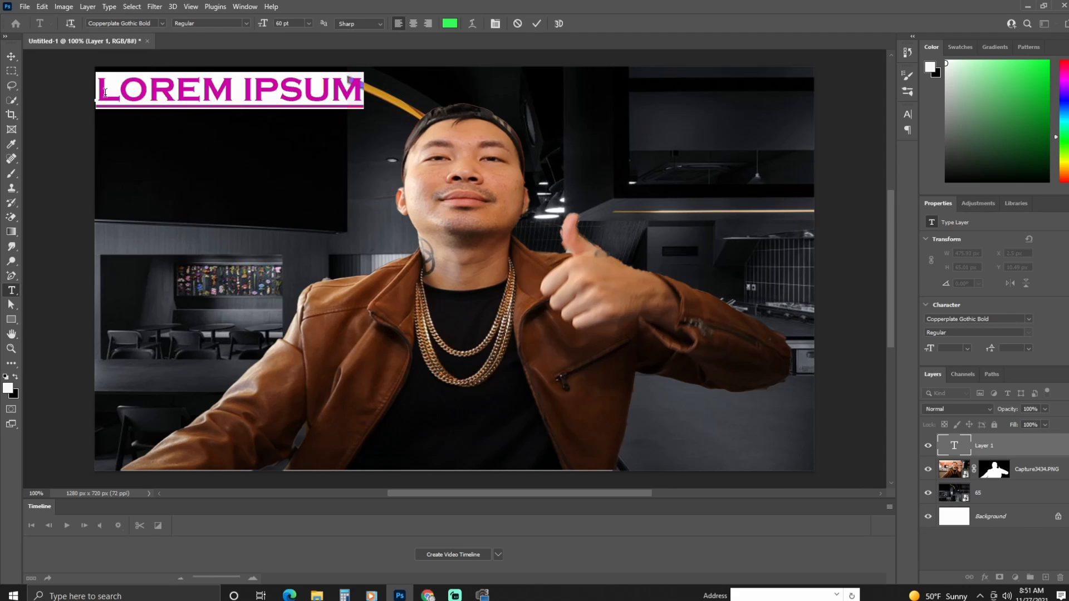
key(BackSpace)
text(HOW)
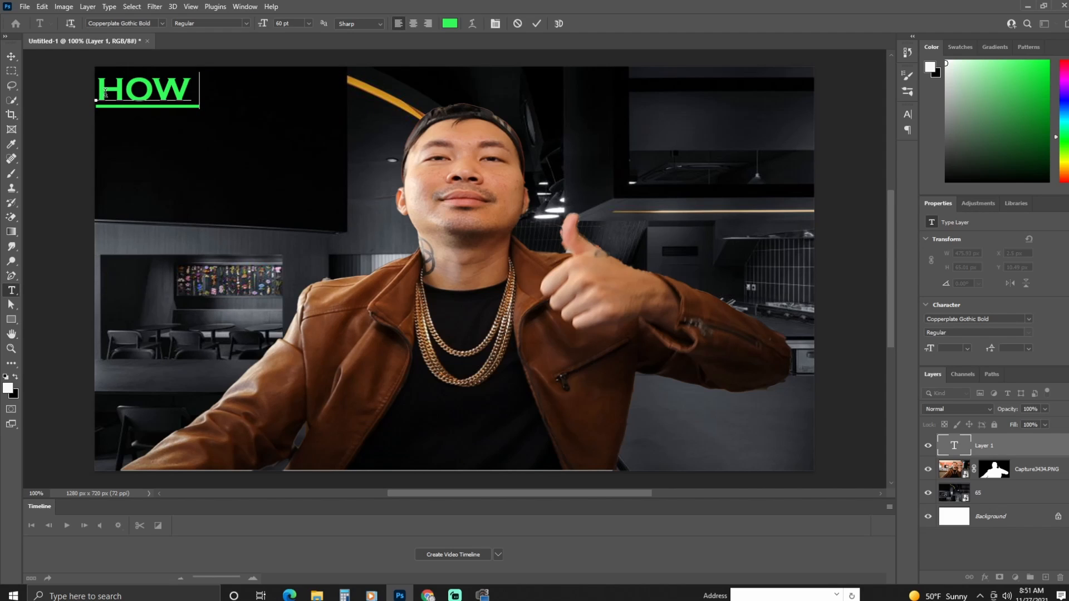
text( TO CREA)
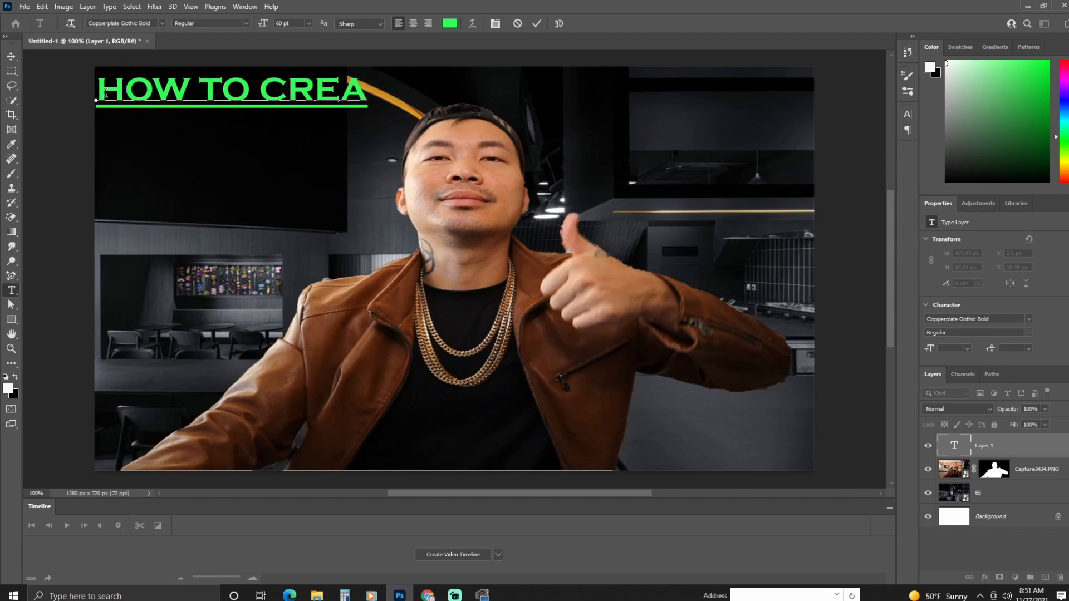
text(TE )
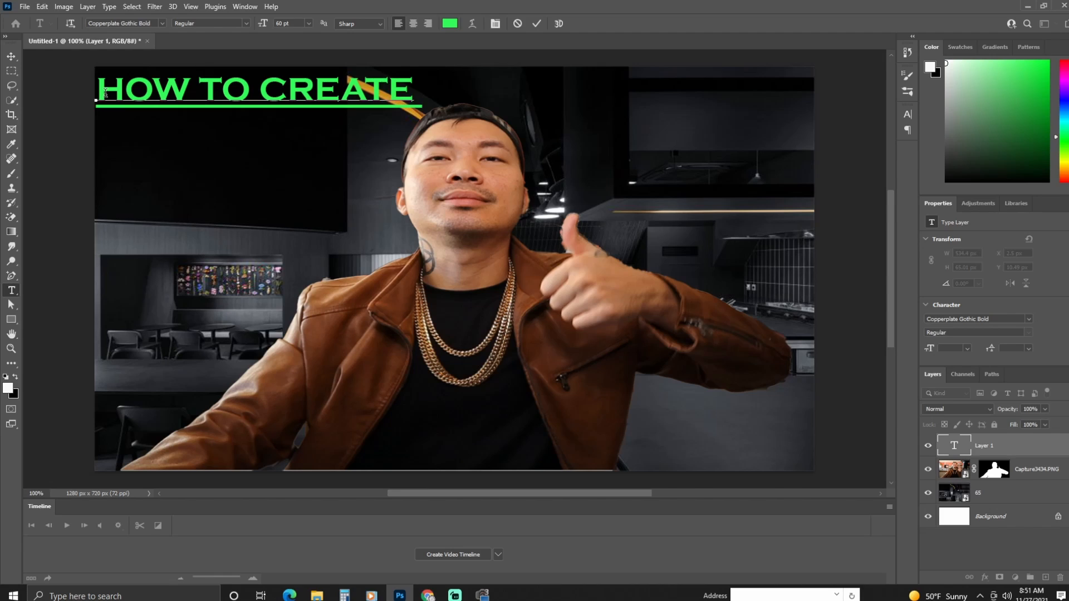
text(FIRE)
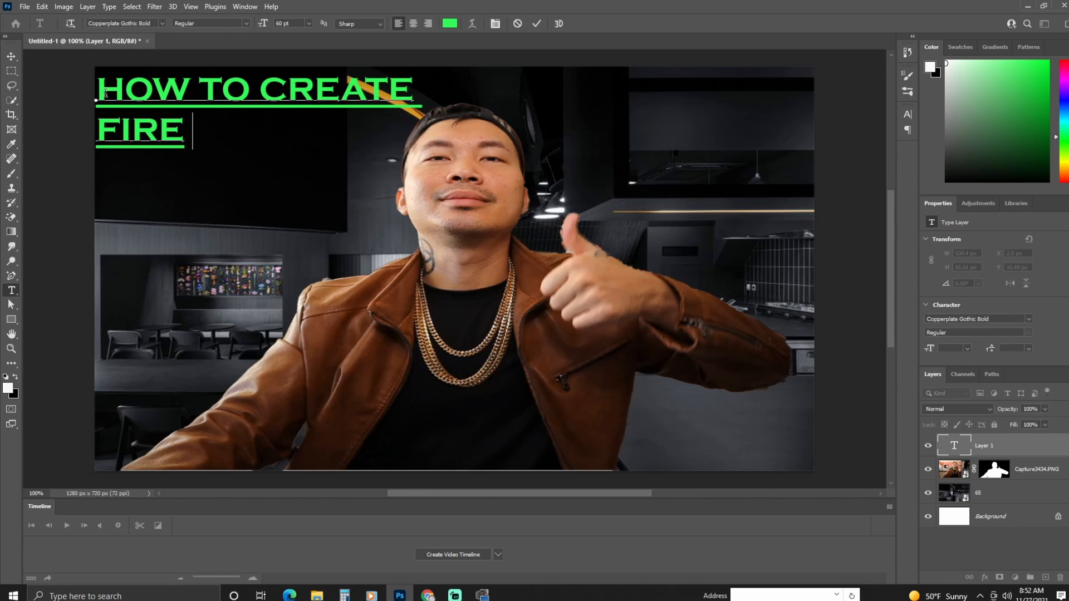
Add THUMBNAIL as the title's third line, nudge the text block slightly upward and commit the text.
key(Return)
text(THAMU)
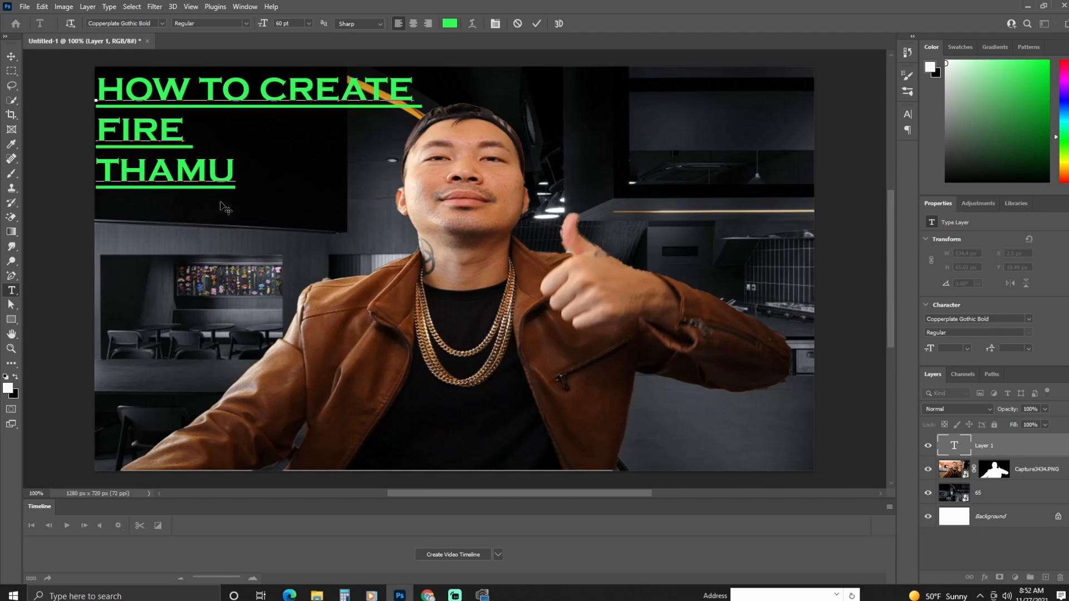
key(Left)
key(Left)
key(Delete)
key(Delete)
key(Delete)
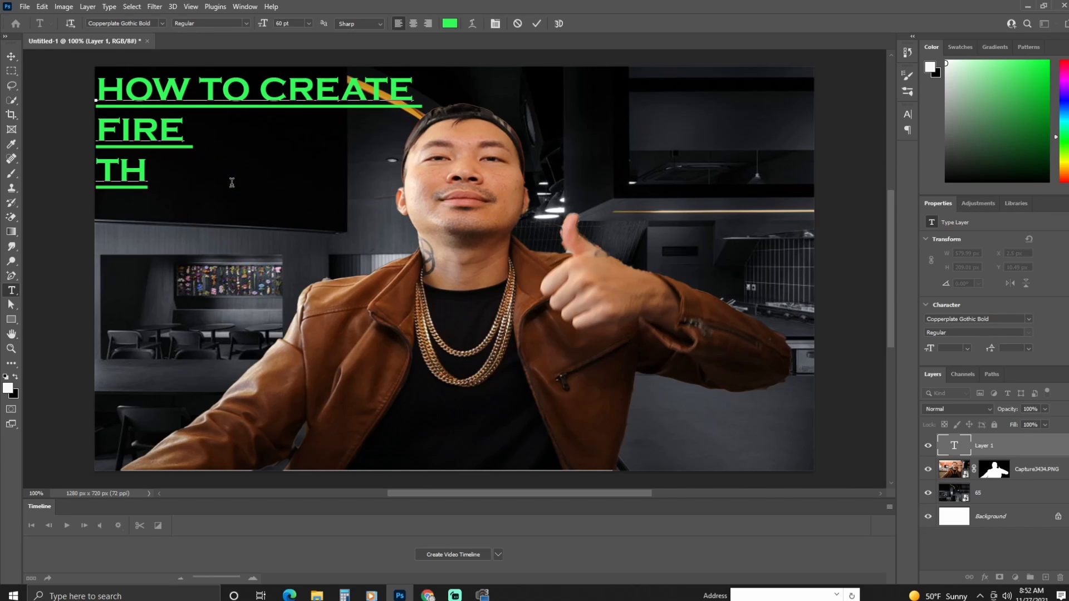
text(UMBNAI)
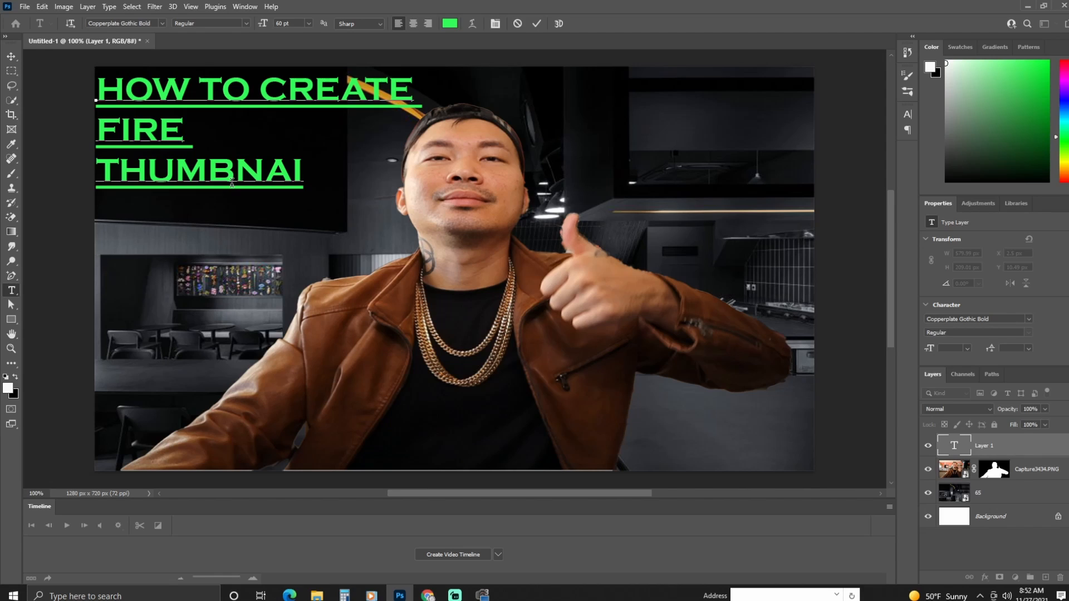
text(L)
drag(179, 207, 194, 199)
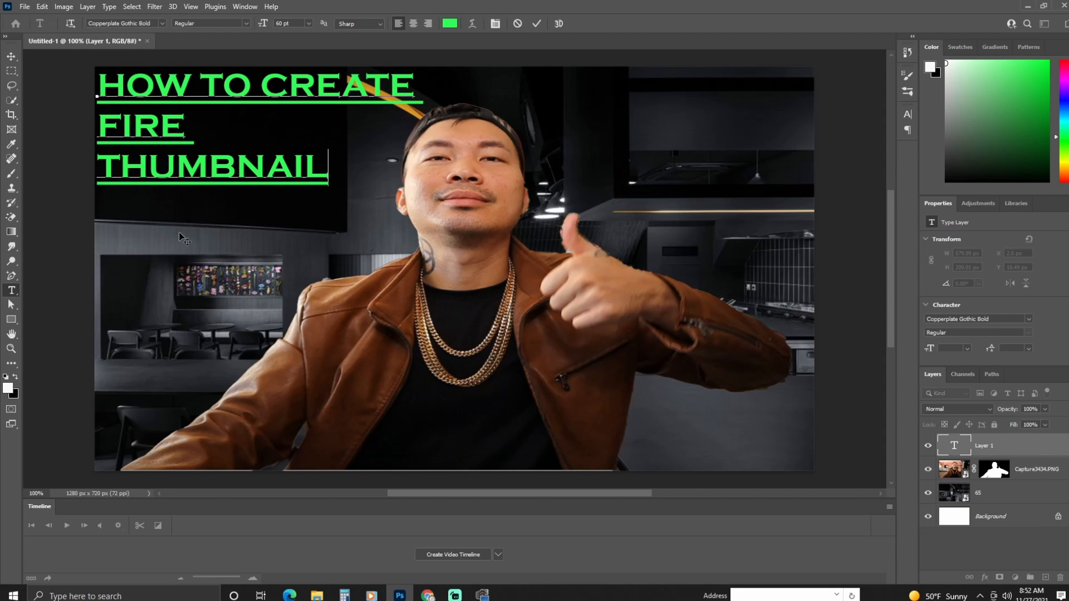
click(986, 448)
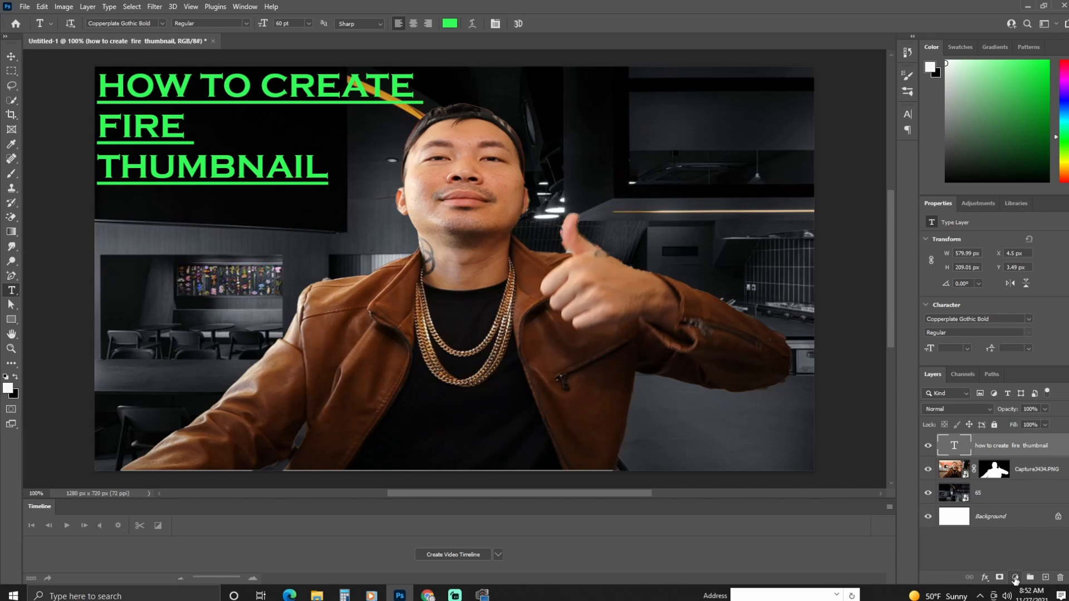
click(1016, 578)
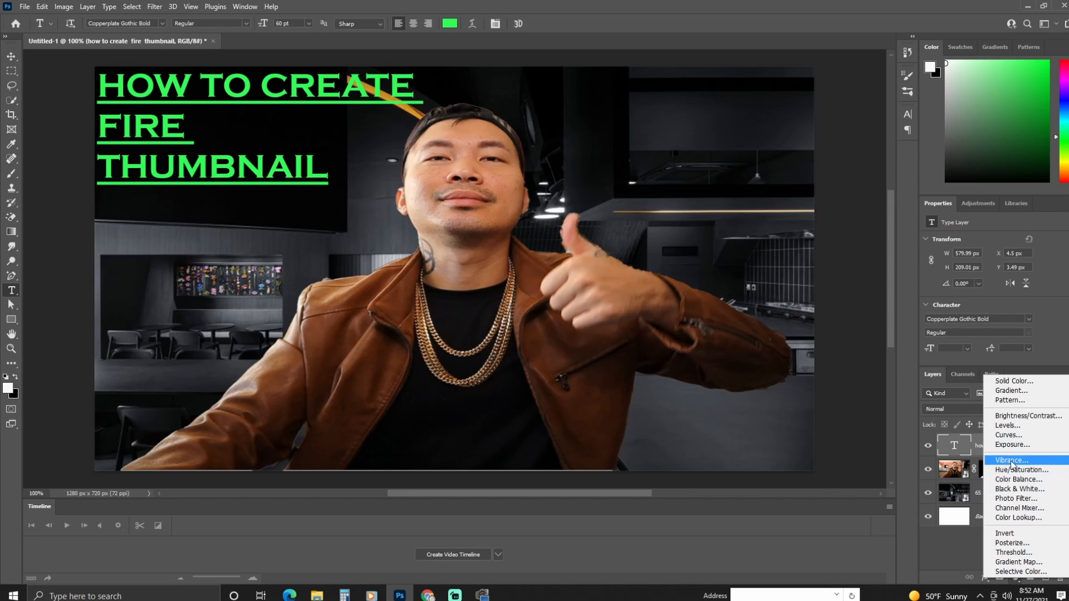
click(963, 568)
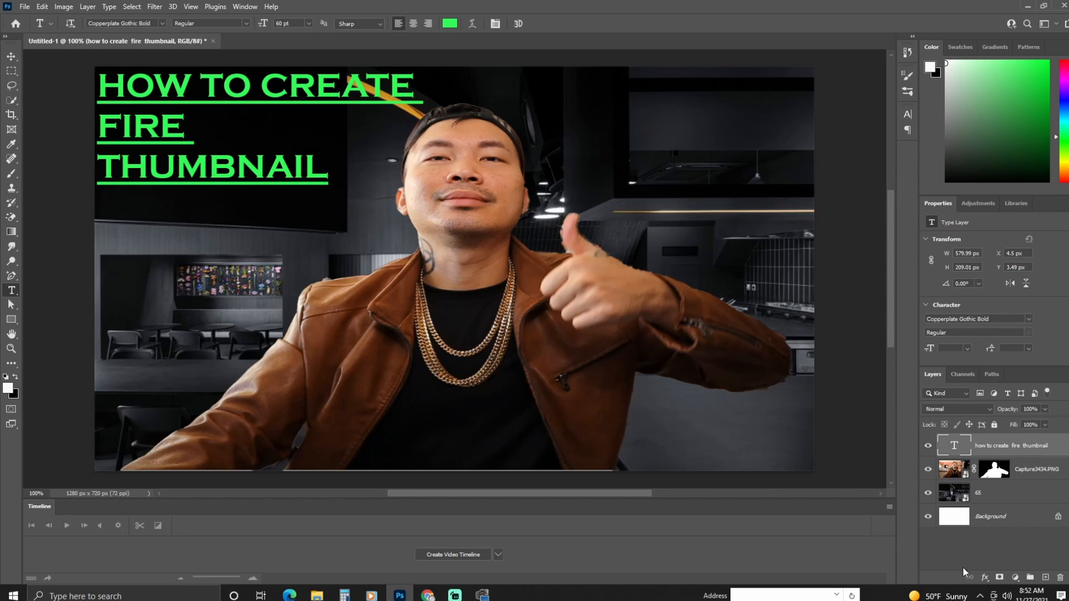
click(985, 577)
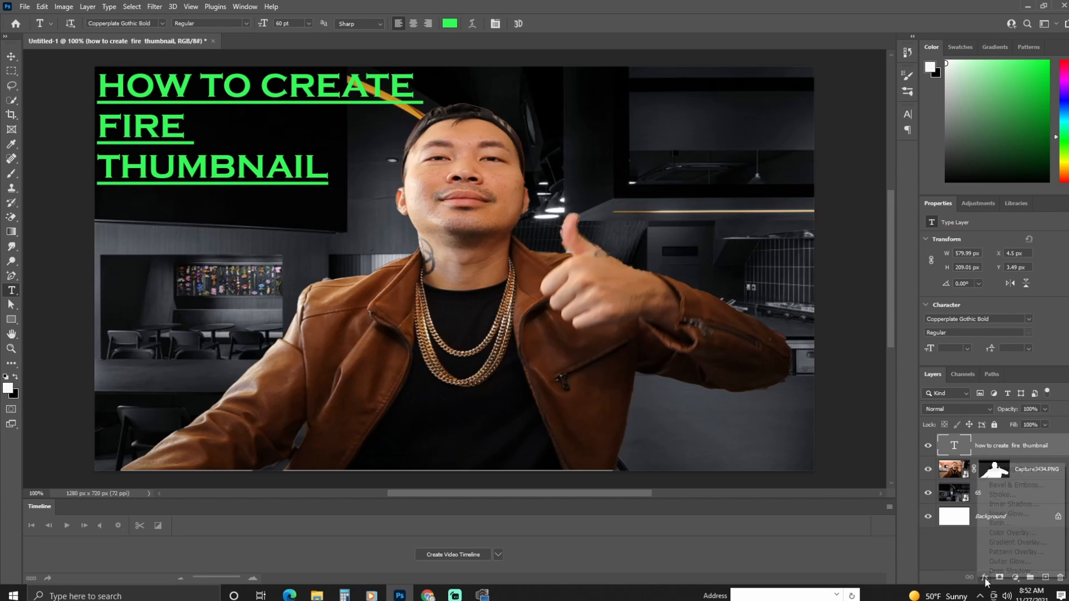
click(944, 577)
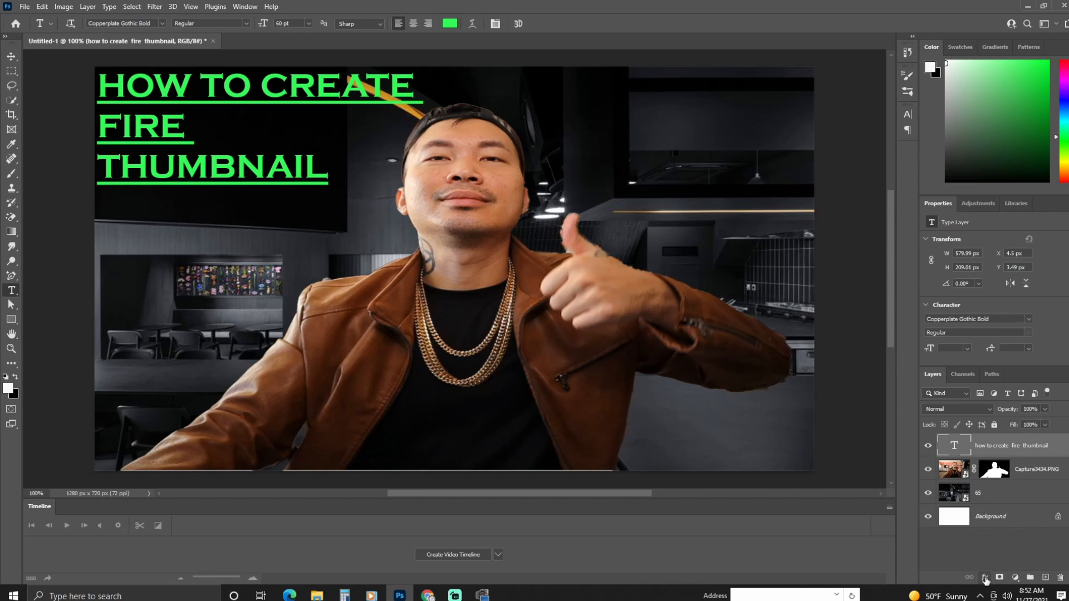
click(985, 579)
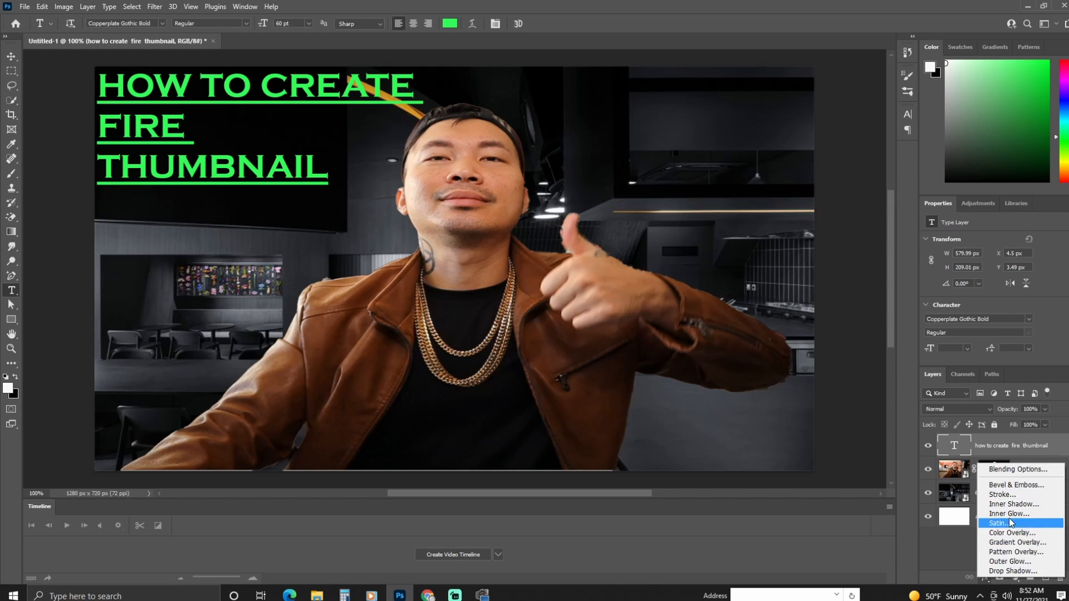
key(Escape)
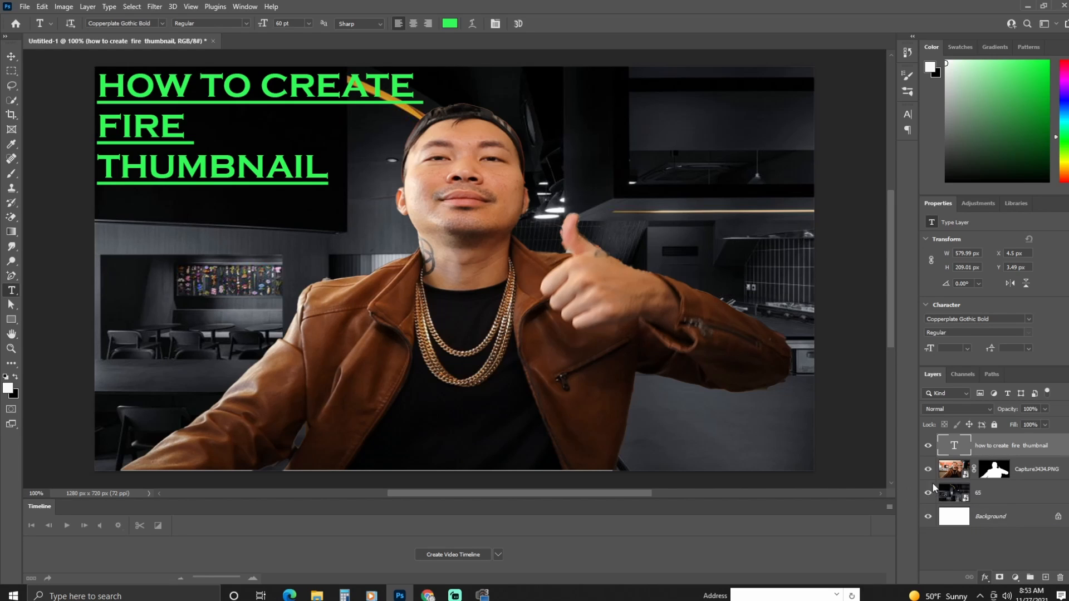
Apply a yellow Color Overlay effect to the title text layer with Vivid Light blending and 51% opacity.
click(985, 578)
click(1009, 520)
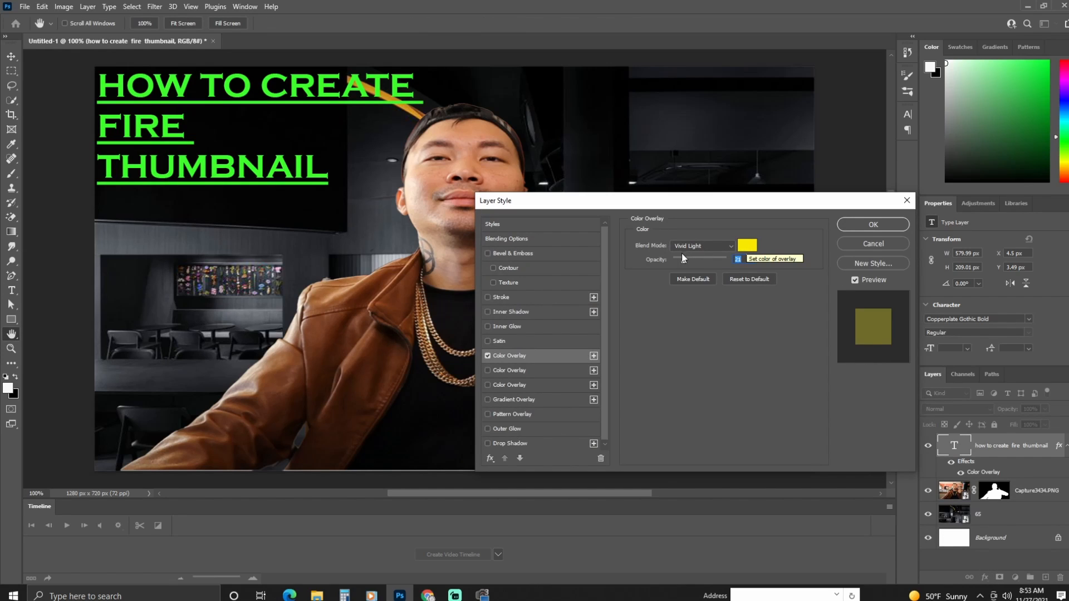
drag(687, 262, 703, 262)
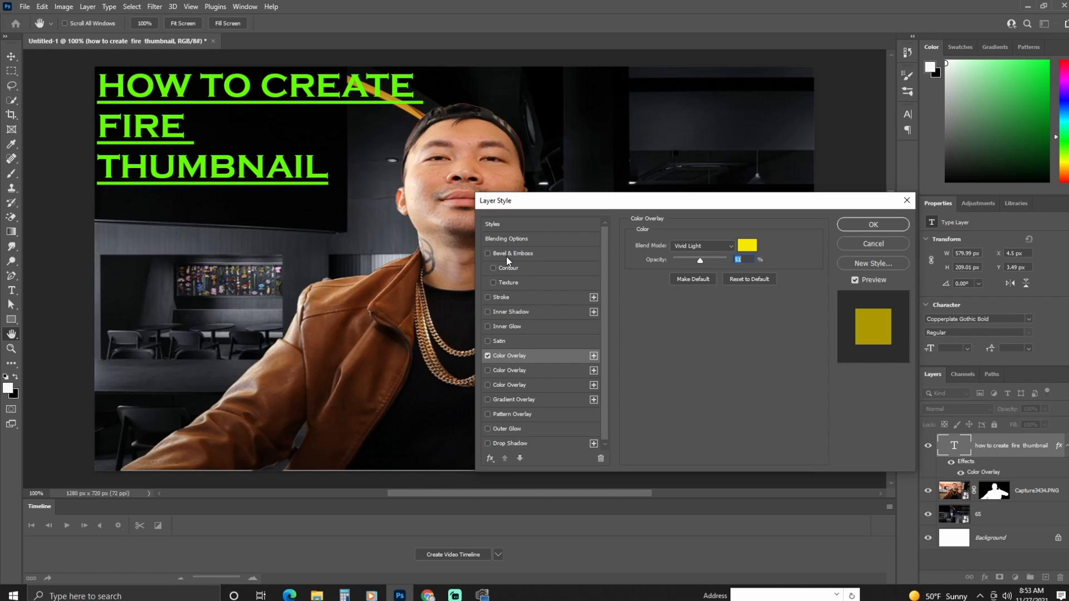
Enable Bevel & Emboss with Contour and Texture on the title text and set the bevel depth to 272%.
click(488, 253)
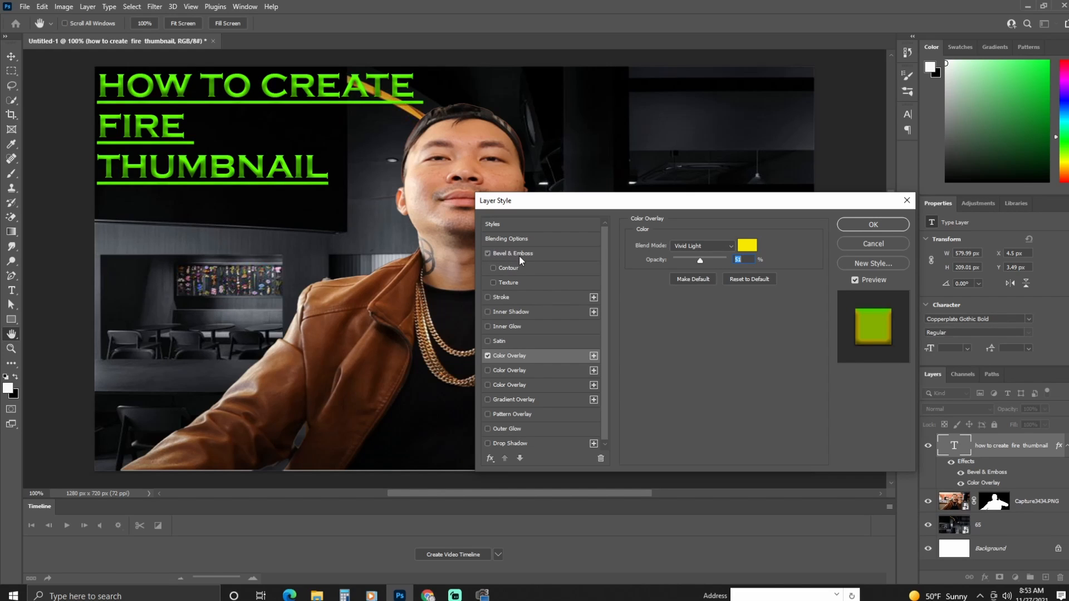
click(518, 255)
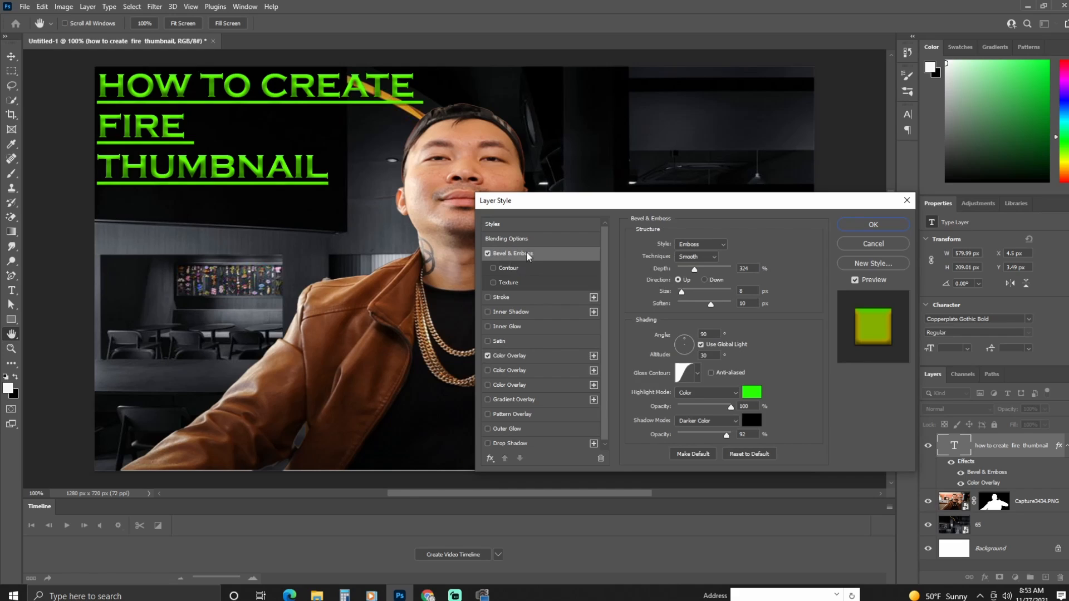
click(507, 268)
click(507, 282)
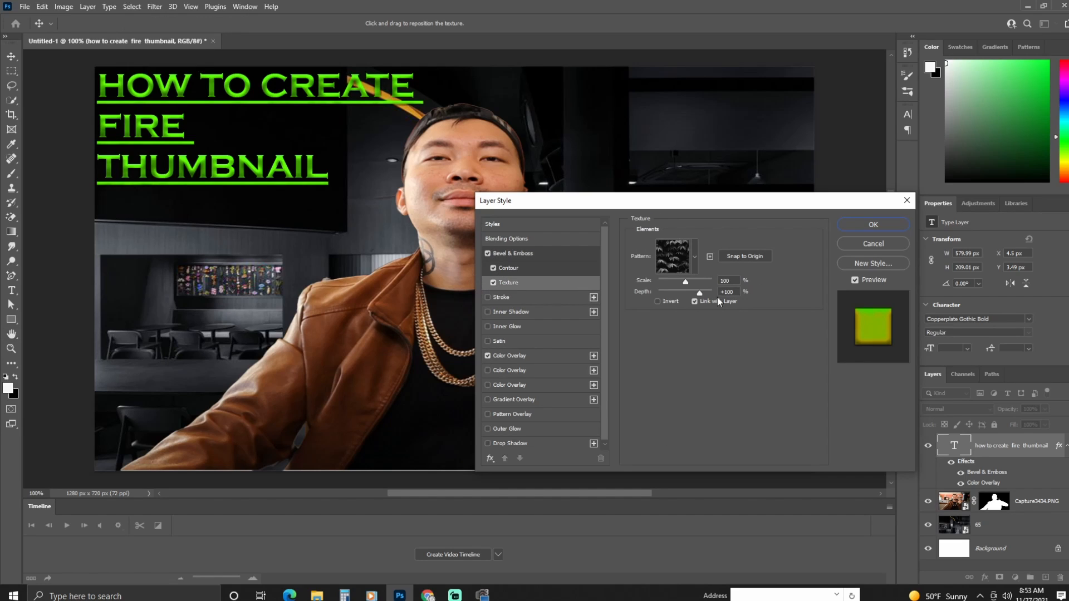
click(517, 253)
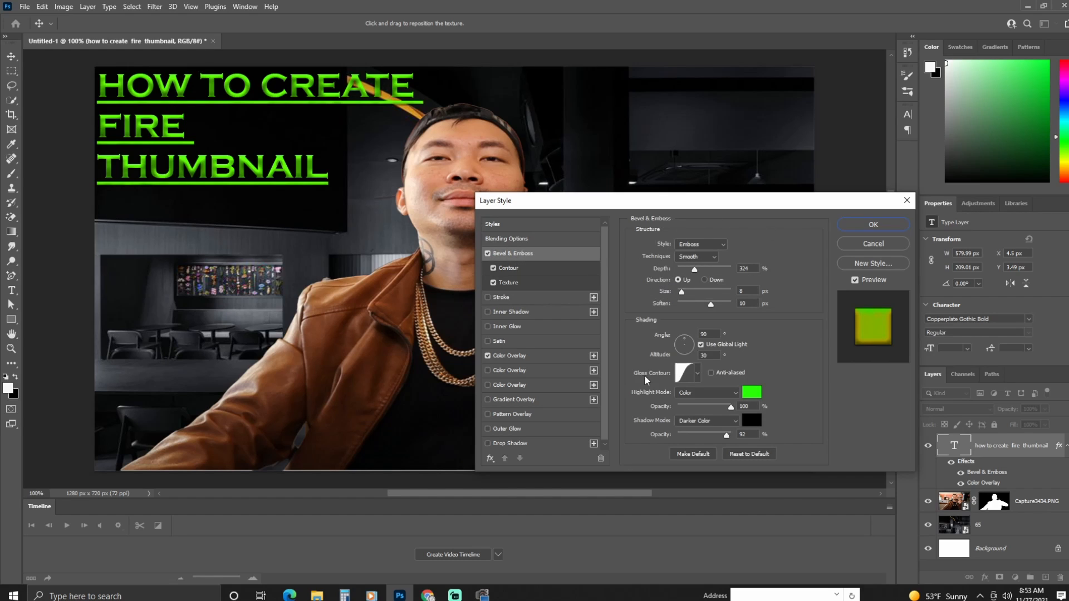
drag(696, 271, 692, 275)
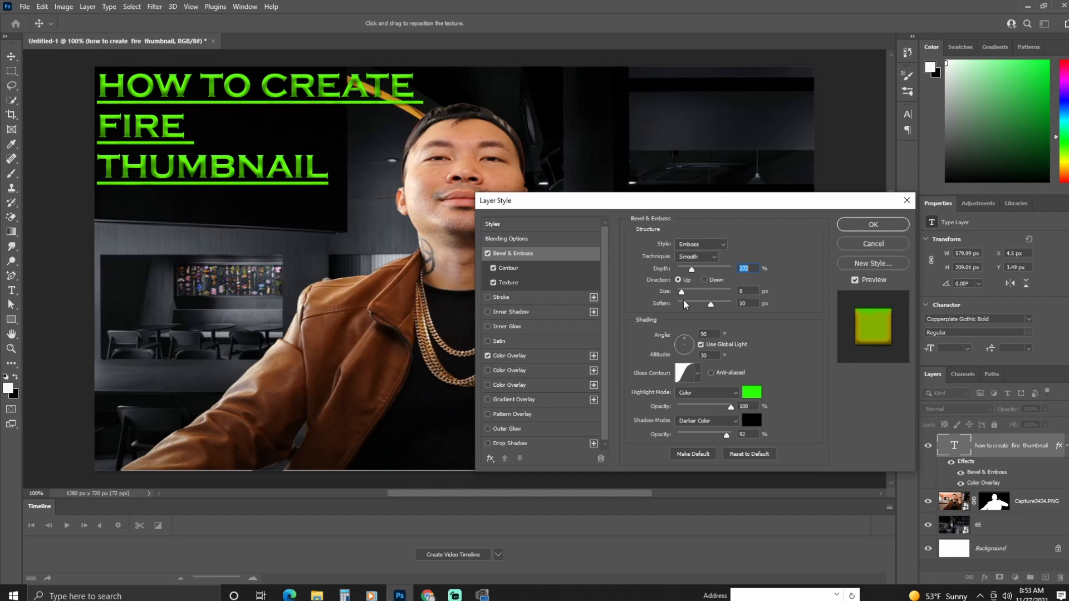
Reduce the title bevel's Soften value and add a green 08ff0e Outer Glow with 0% spread and 128 px size.
drag(681, 294, 700, 305)
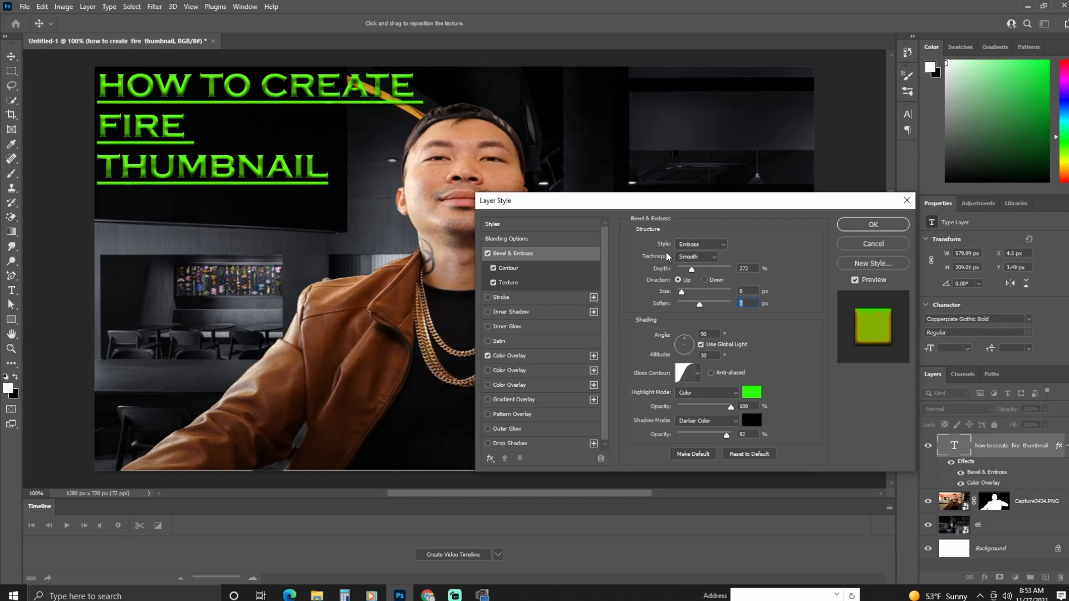
click(504, 430)
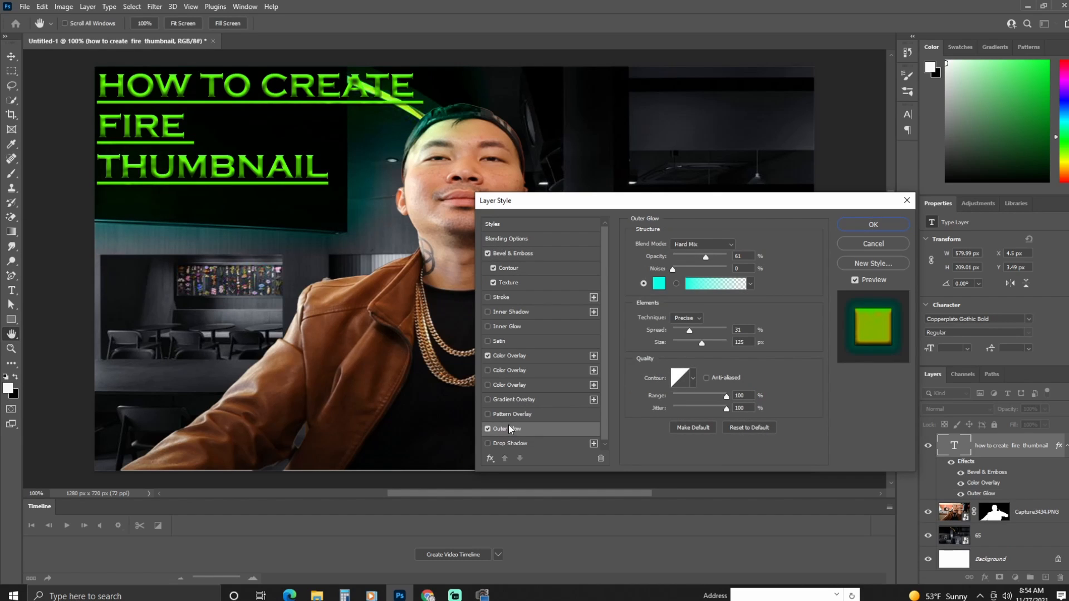
click(659, 284)
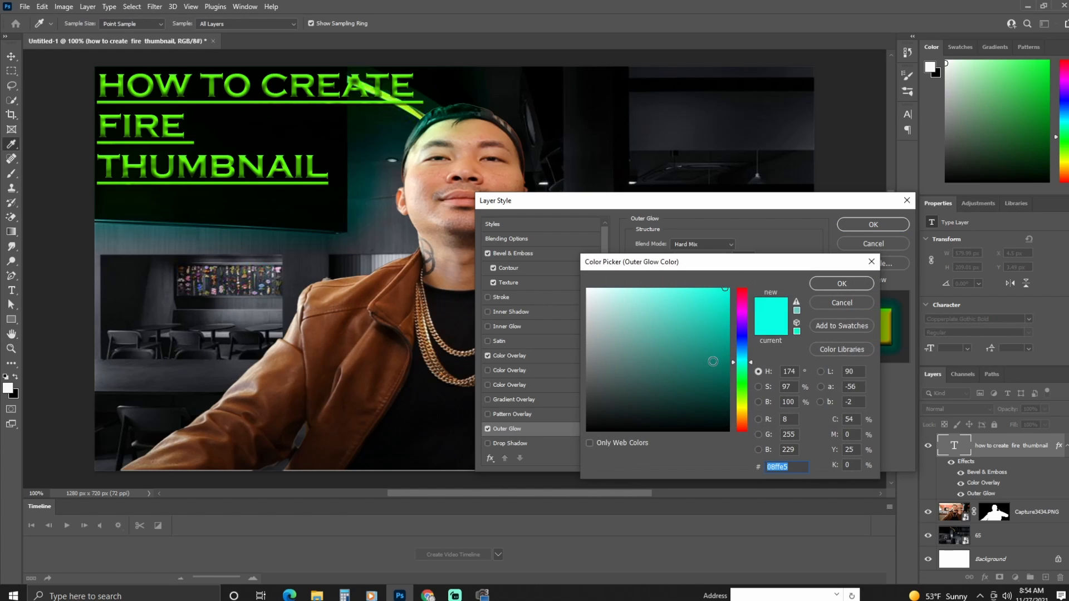
click(742, 383)
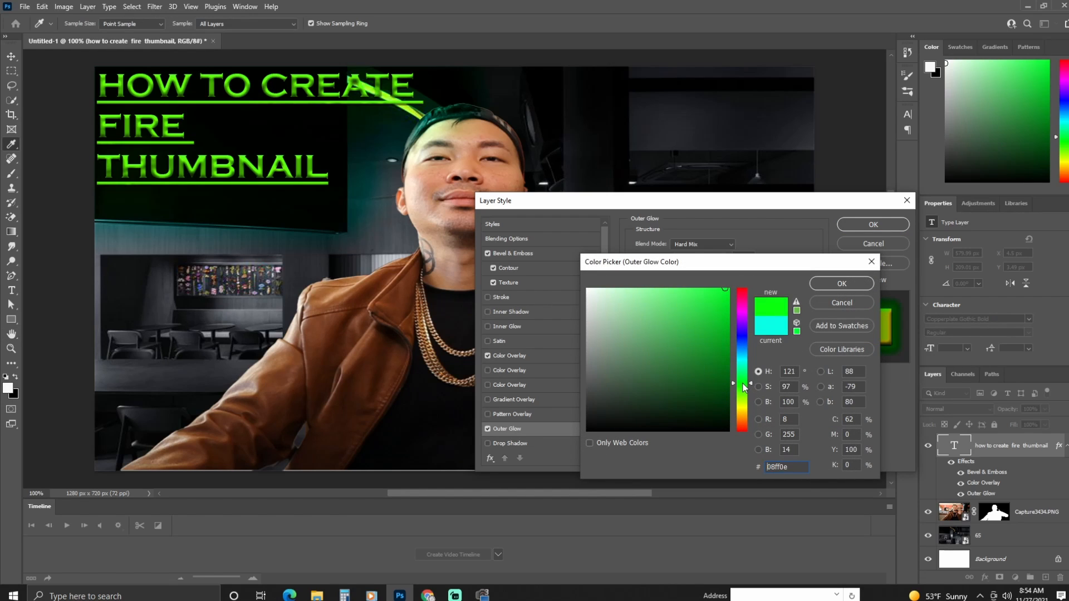
click(844, 283)
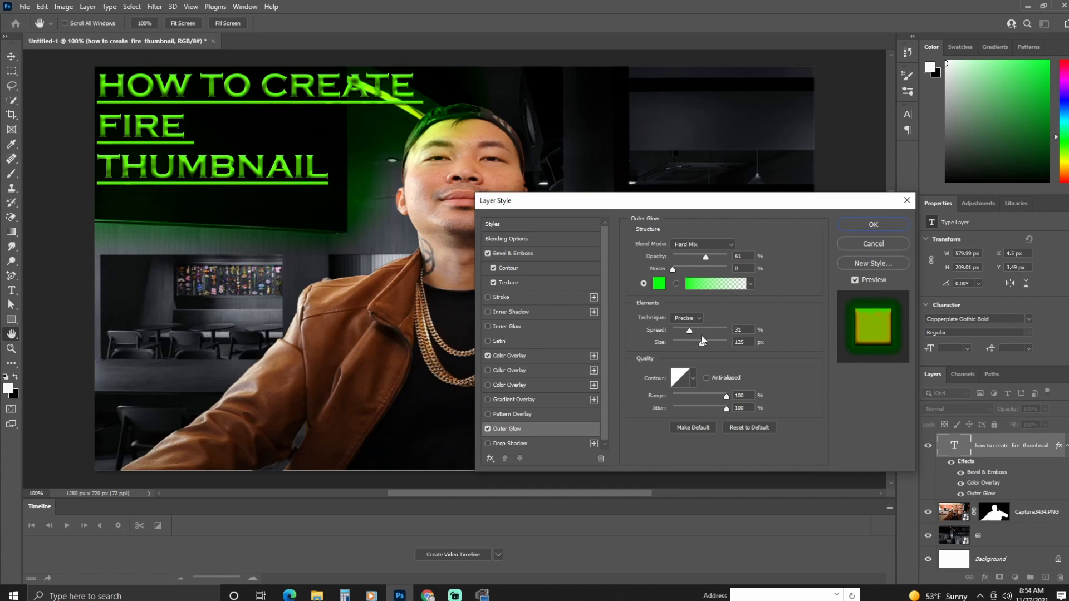
mouse_move(693, 336)
mouse_down()
mouse_move(721, 336)
mouse_move(663, 337)
mouse_move(717, 339)
mouse_move(688, 345)
mouse_move(703, 343)
mouse_up()
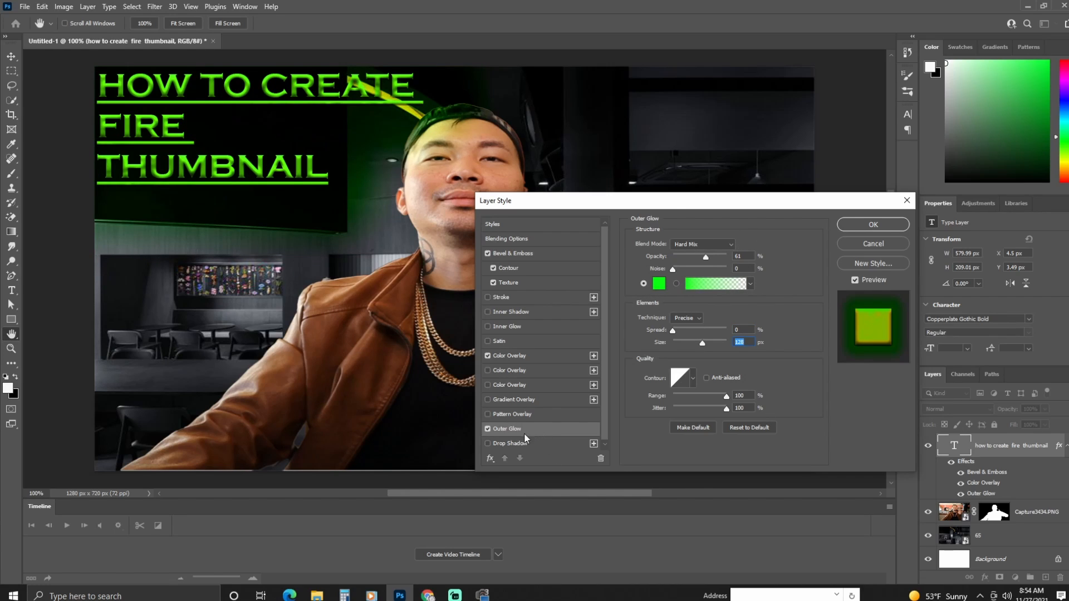
Add an Inner Glow with Luminosity blending to the title and apply the layer style without the extra pink Color Overlay.
click(505, 385)
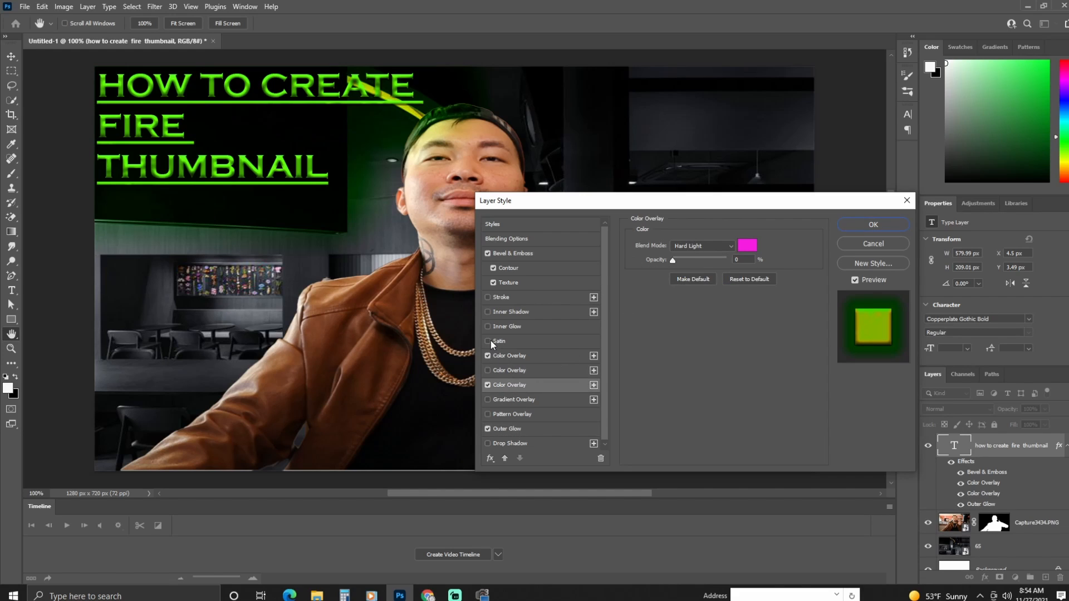
click(486, 383)
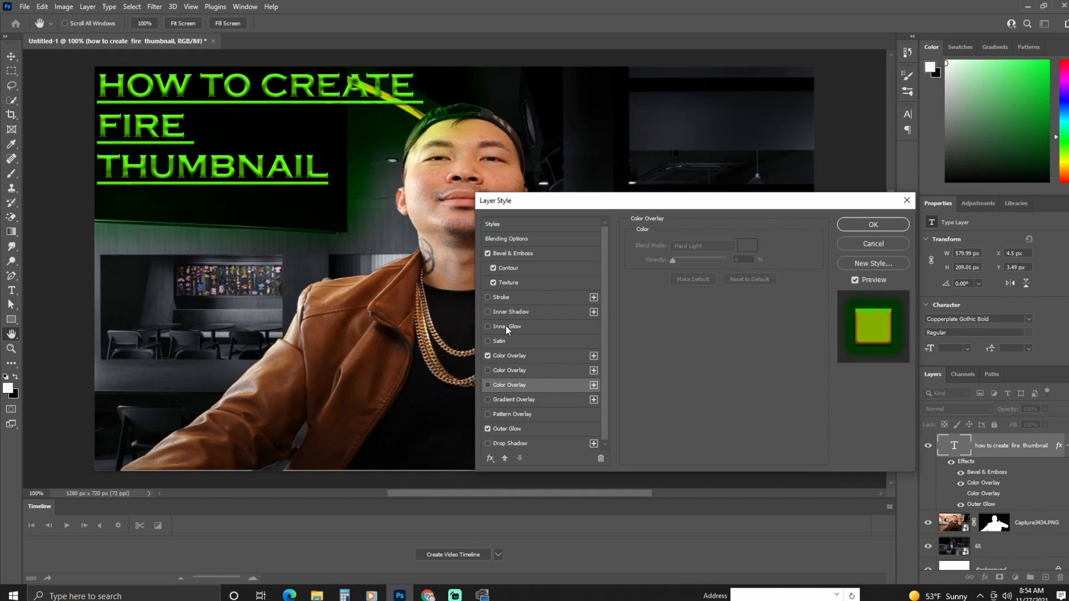
click(489, 327)
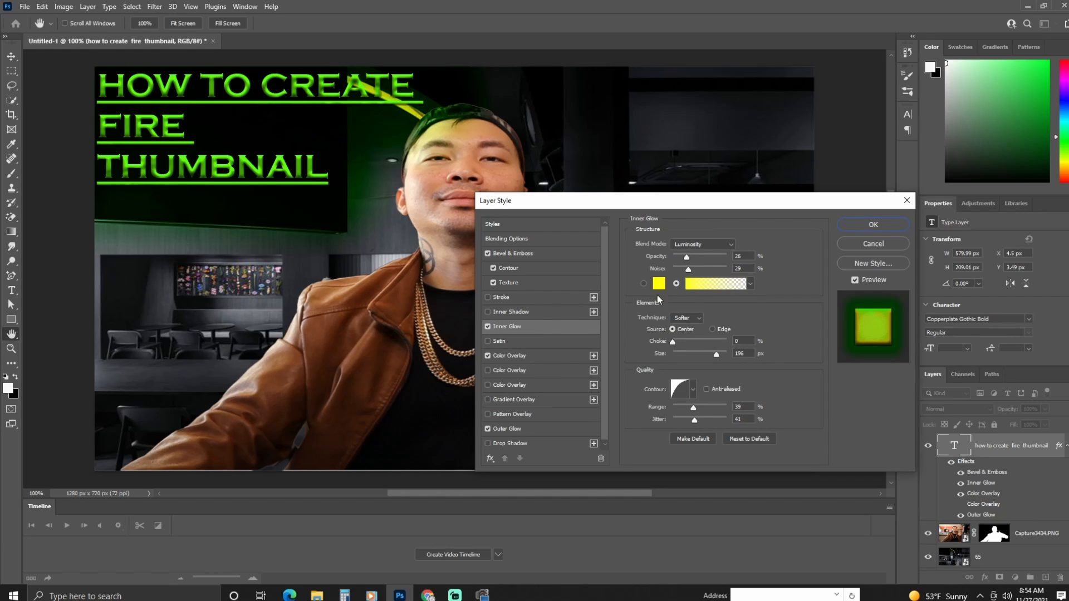
mouse_move(688, 261)
mouse_down()
mouse_move(708, 255)
mouse_move(651, 255)
mouse_move(689, 254)
mouse_move(718, 271)
mouse_move(688, 268)
mouse_up()
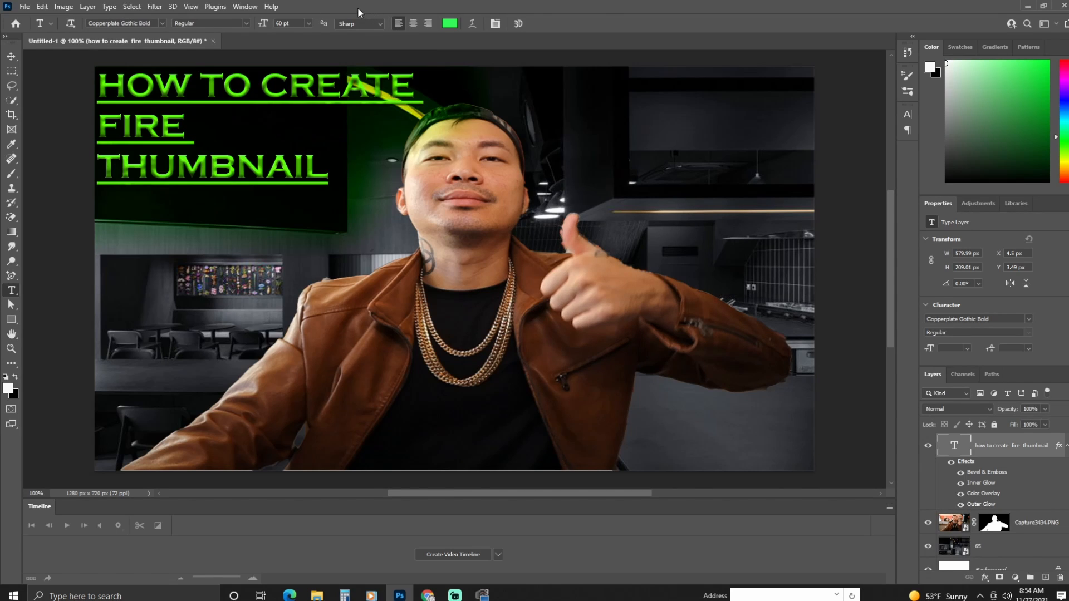
Place the fire image named download from the desktop into the thumbnail document.
drag(358, 8, 325, 14)
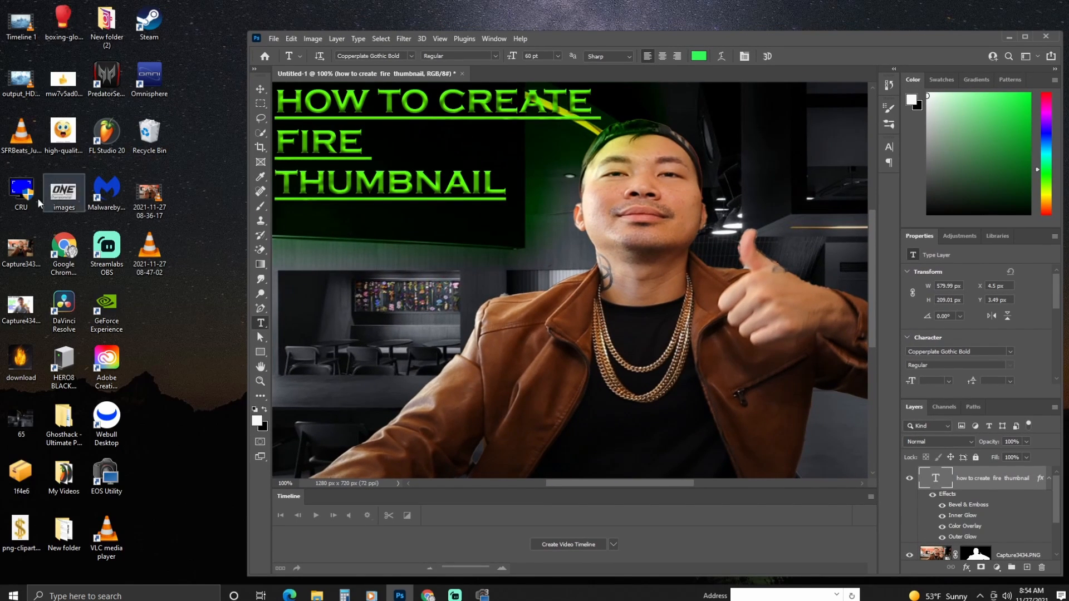
drag(21, 359, 415, 151)
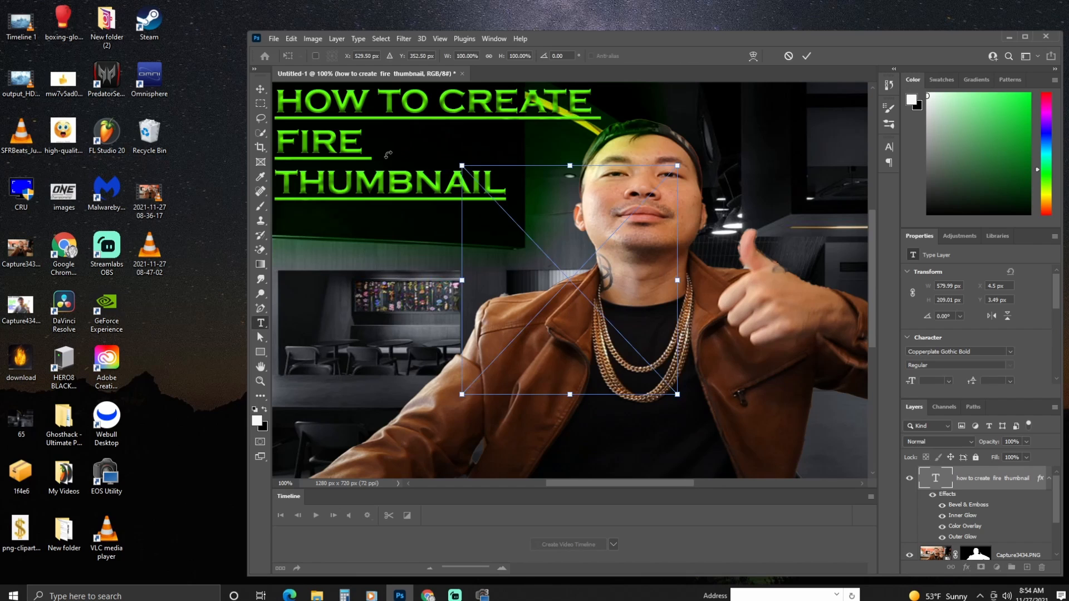
click(1026, 36)
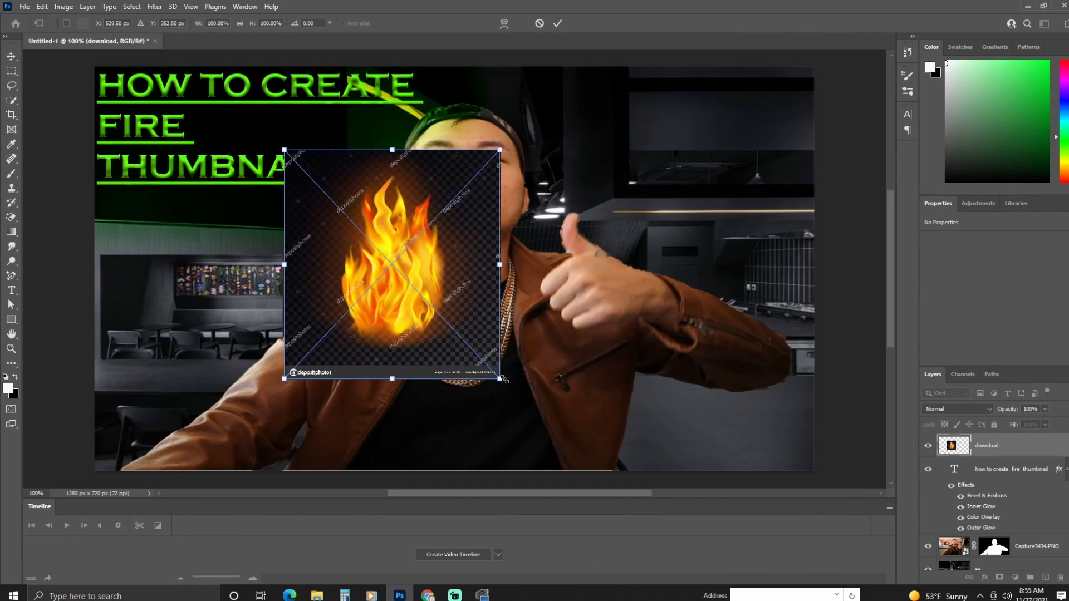
Shrink the fire image to about 42% width and 19% height and position it beside the word FIRE.
drag(504, 380, 412, 235)
drag(321, 185, 233, 128)
drag(321, 177, 234, 139)
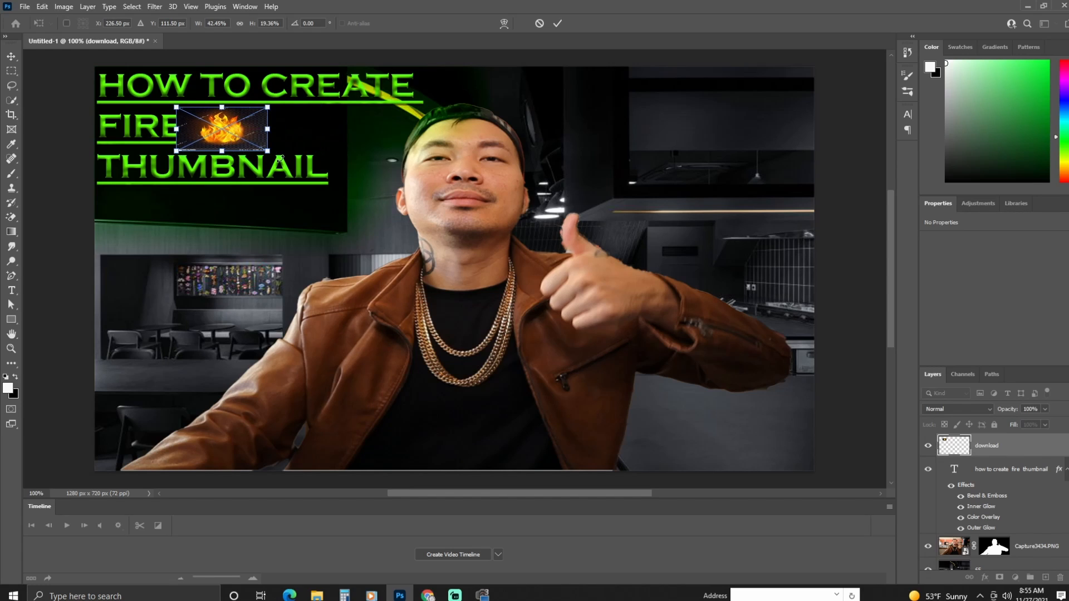
Rasterize the fire image layer and erase part of its dark background beside the flames with the Eraser tool.
right_click(13, 218)
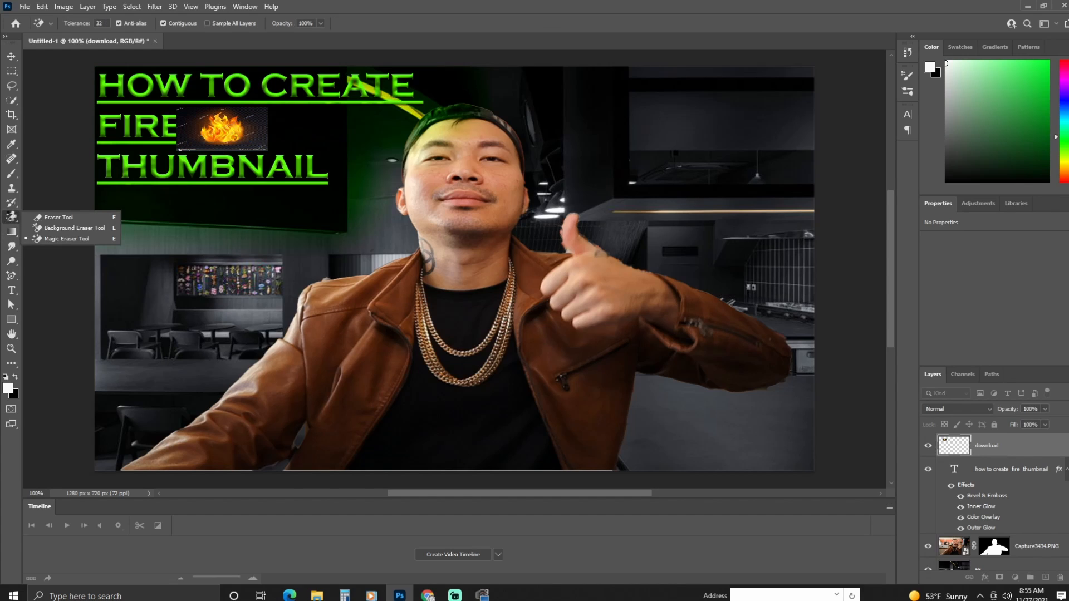
click(62, 218)
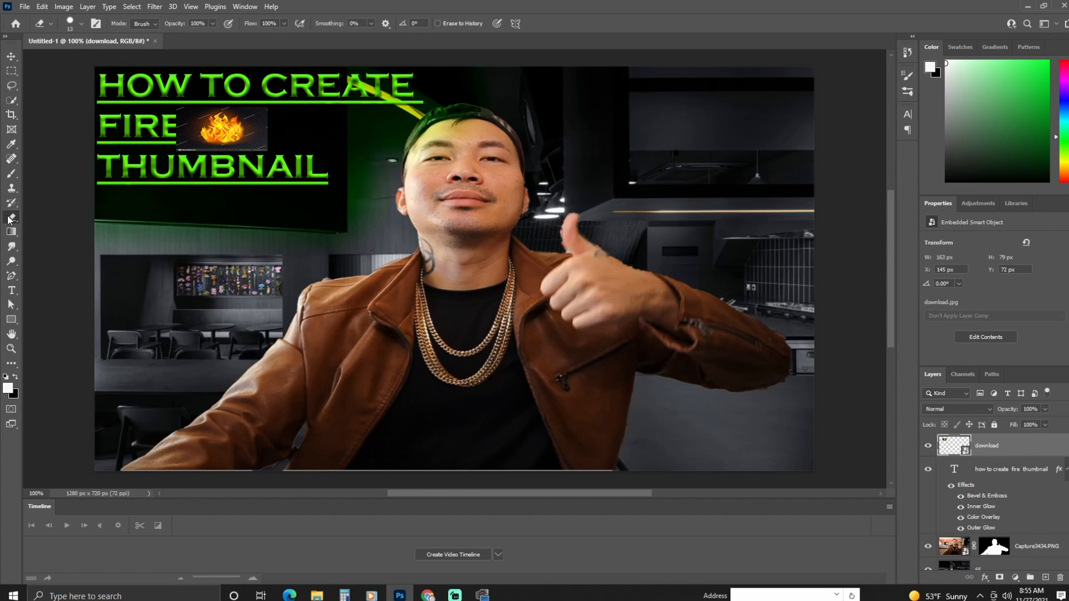
click(196, 127)
click(524, 230)
mouse_move(253, 135)
mouse_down()
mouse_move(263, 134)
mouse_move(250, 129)
mouse_up()
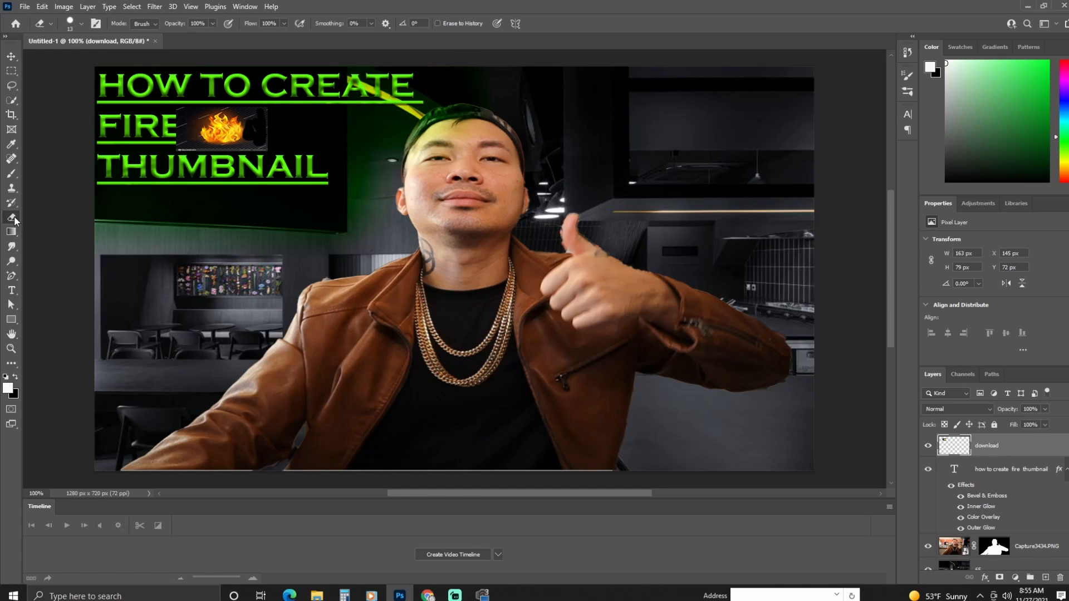
Remove the remaining dark background around the flames with the Magic Eraser tool.
click(12, 190)
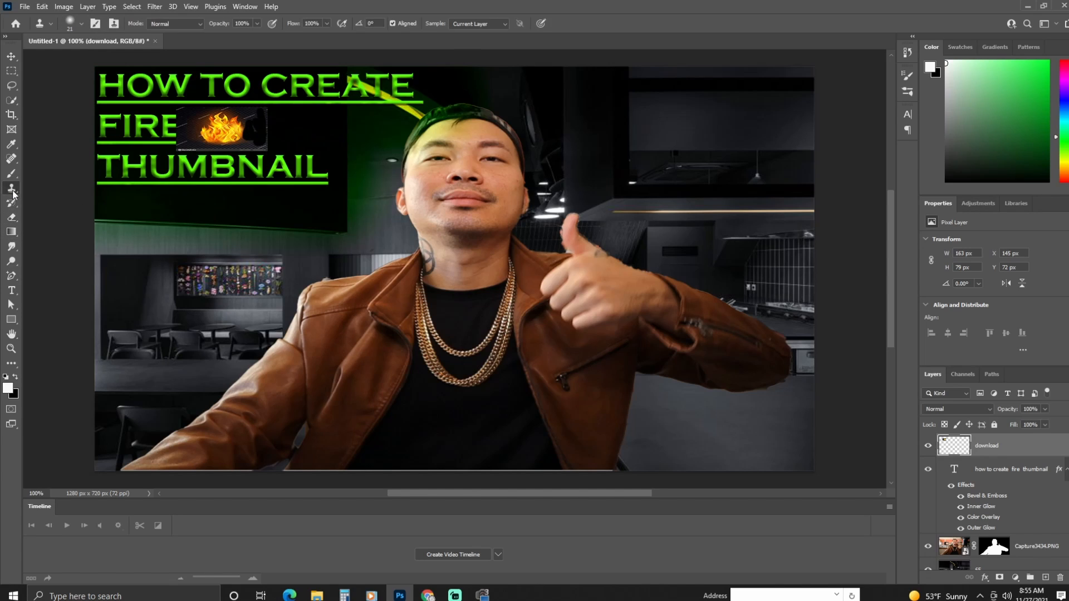
click(14, 217)
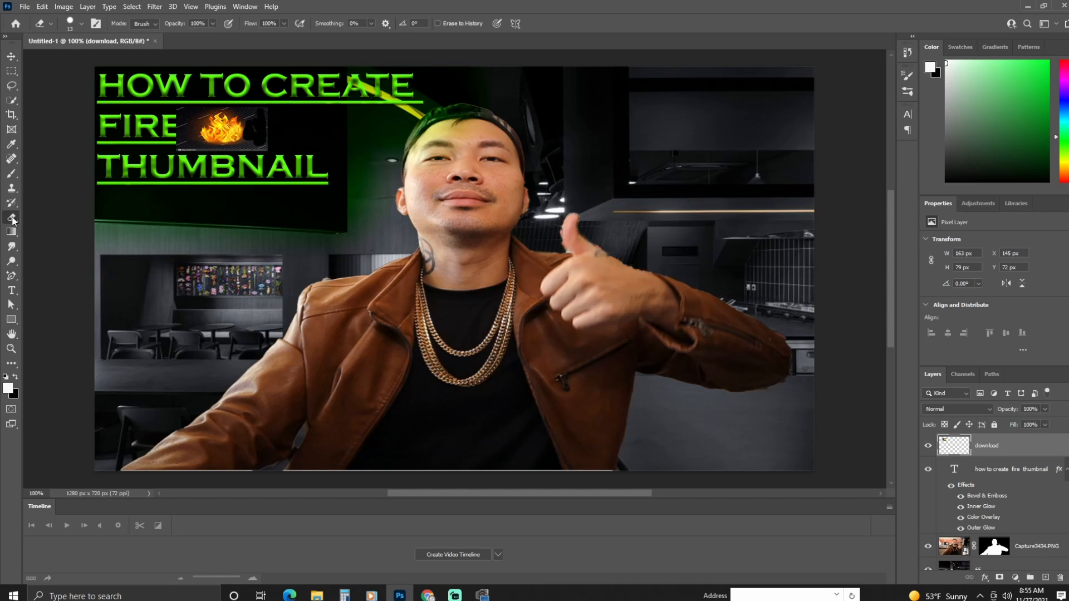
right_click(13, 222)
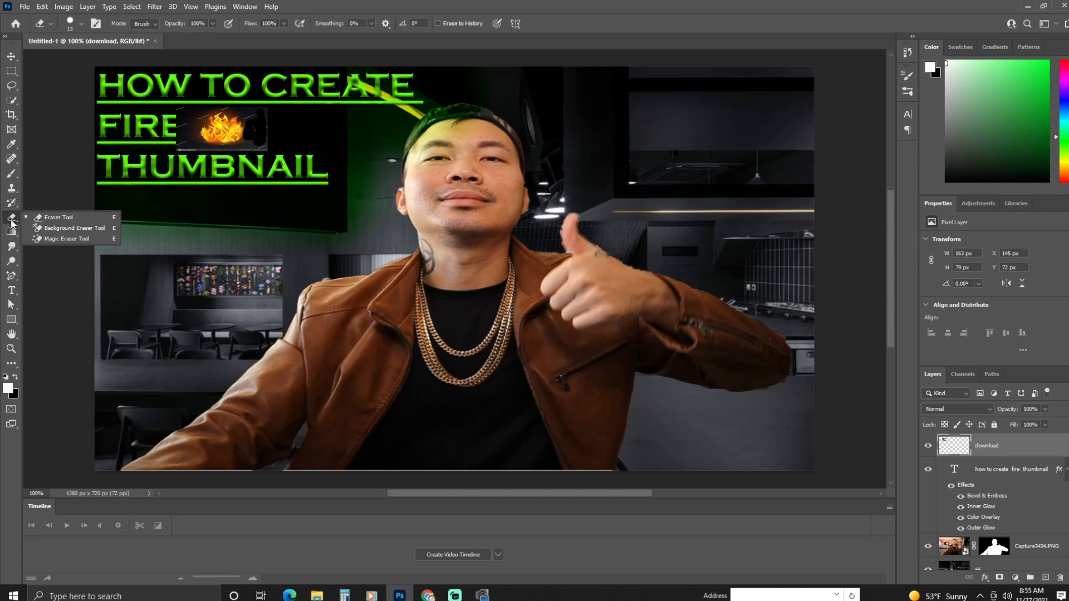
click(56, 241)
click(252, 136)
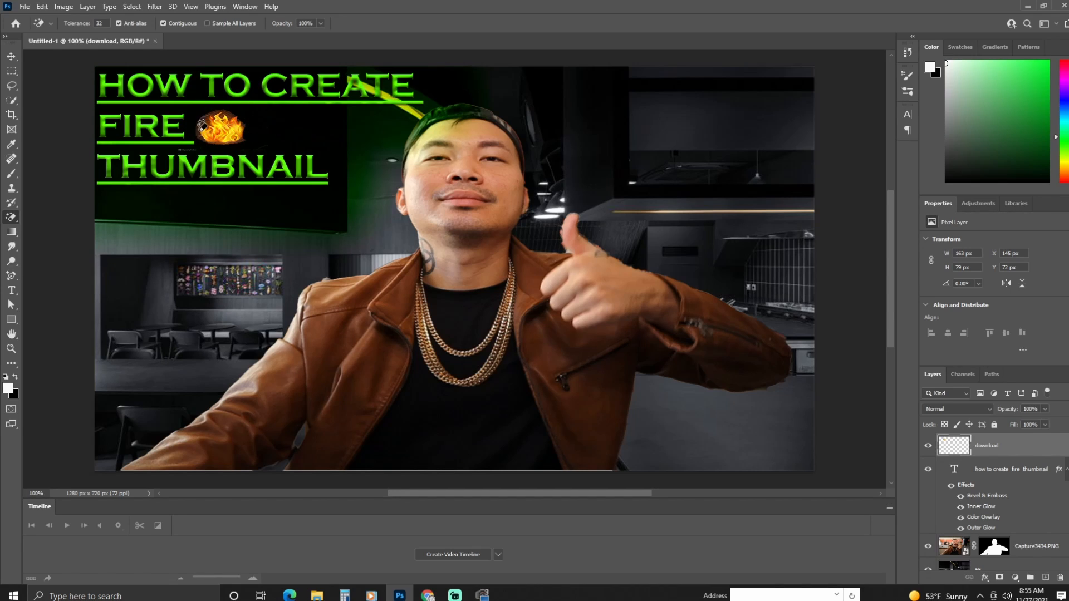
click(208, 114)
scroll(1008, 493, down, 2)
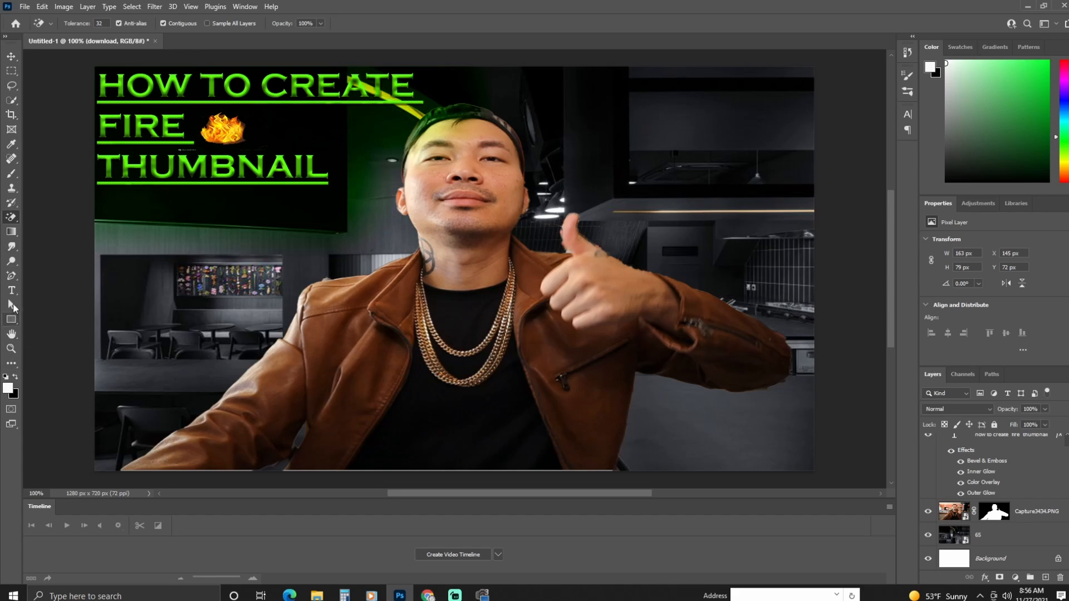
Switch to the Brush tool and set the foreground color to a bright, fully saturated green.
click(13, 175)
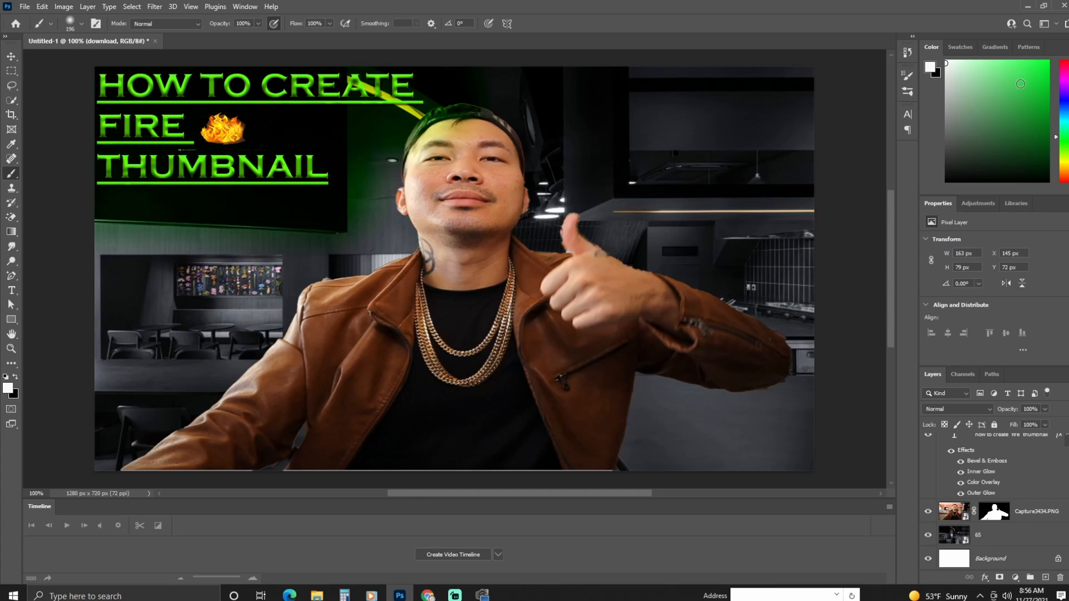
drag(1026, 74, 1041, 60)
drag(1023, 62, 1035, 66)
scroll(862, 431, down, 1)
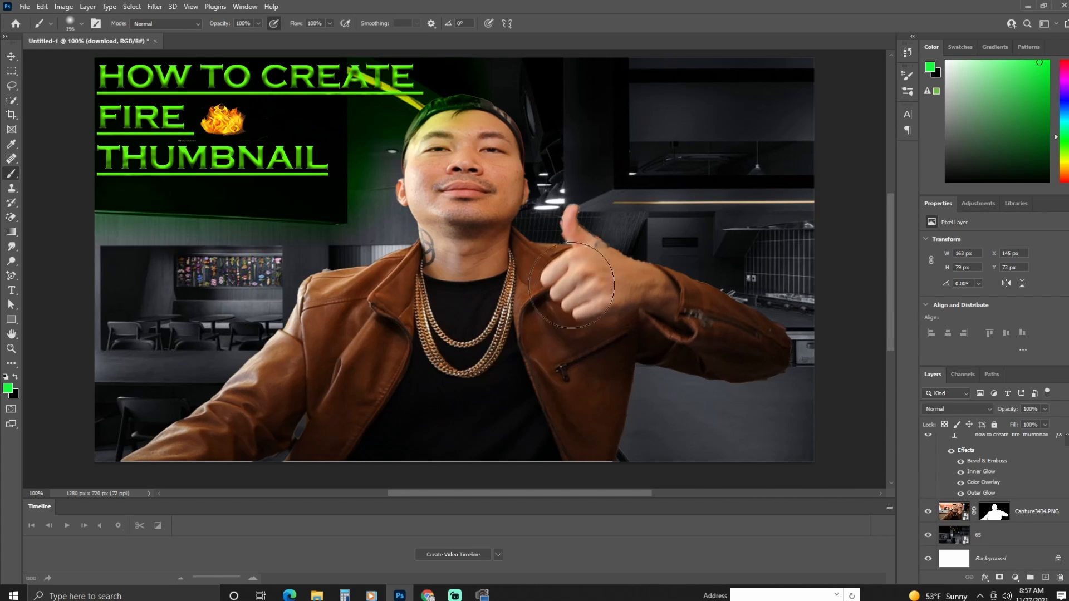
Add a new layer and move the download layer directly below the Capture3434.PNG layer.
click(1047, 579)
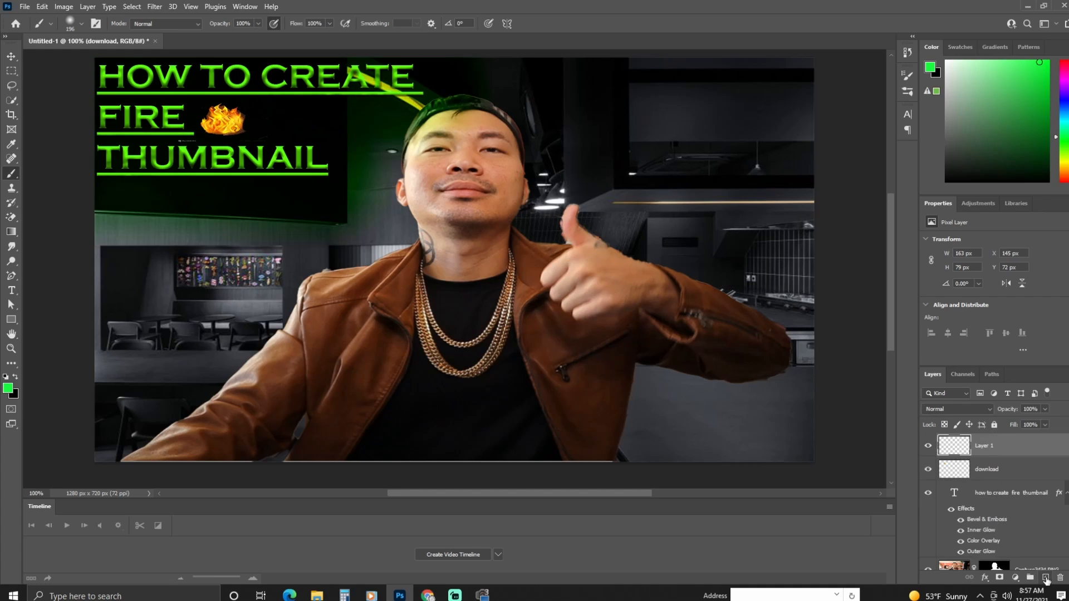
scroll(1011, 496, up, 1)
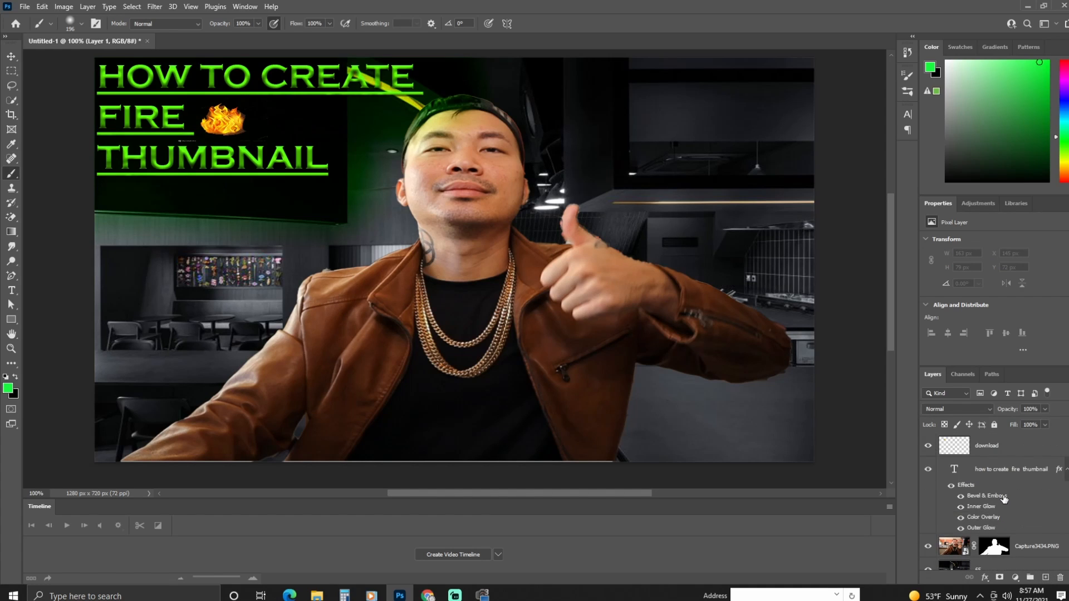
drag(963, 450, 964, 553)
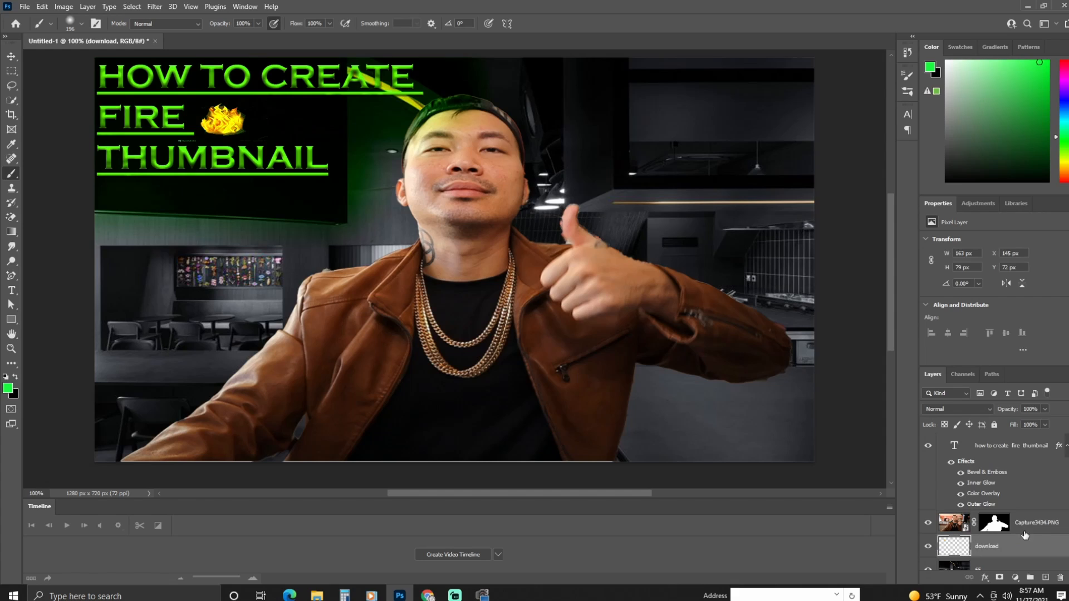
scroll(1017, 547, down, 1)
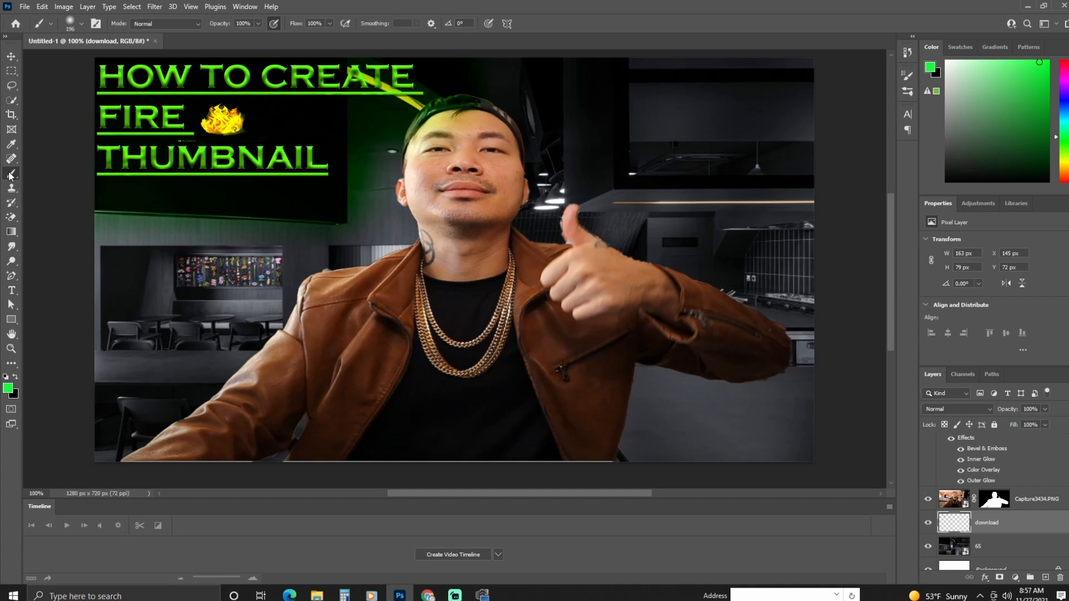
click(351, 226)
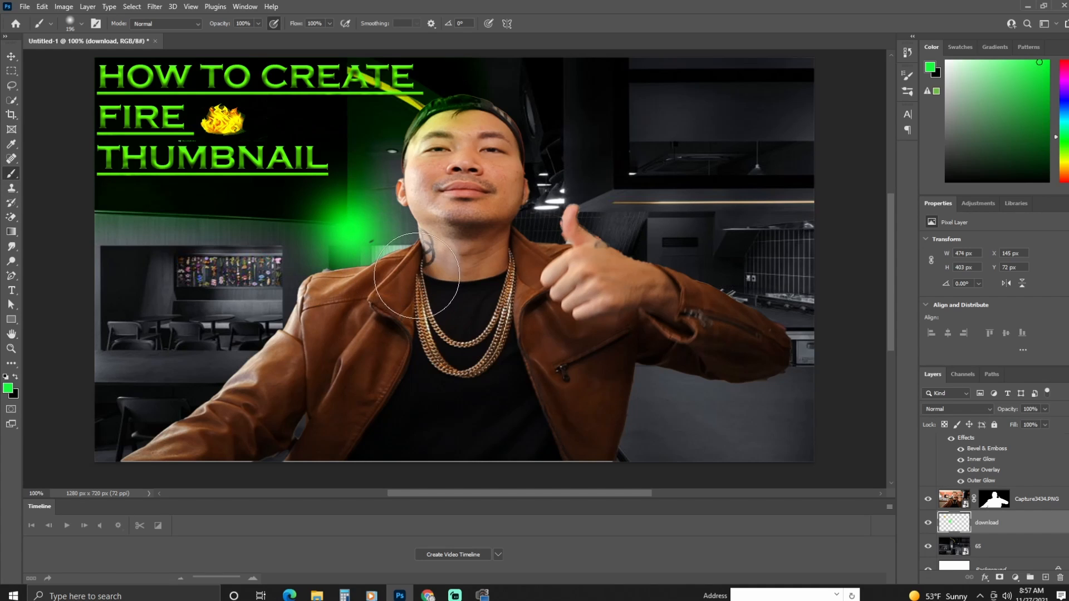
click(44, 9)
click(67, 16)
Paint a soft green glow around the man's arms, shoulders, head and raised hand on the download layer.
click(396, 280)
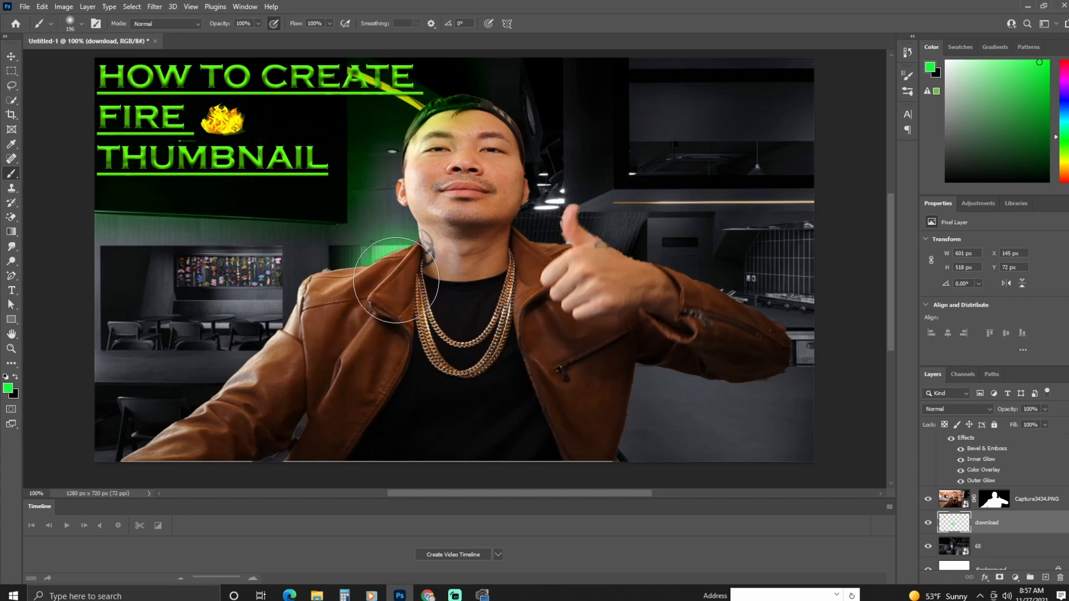
mouse_move(396, 280)
mouse_down()
mouse_move(341, 301)
mouse_move(300, 340)
mouse_move(307, 350)
mouse_move(305, 326)
mouse_move(296, 362)
mouse_move(230, 430)
mouse_move(281, 411)
mouse_up()
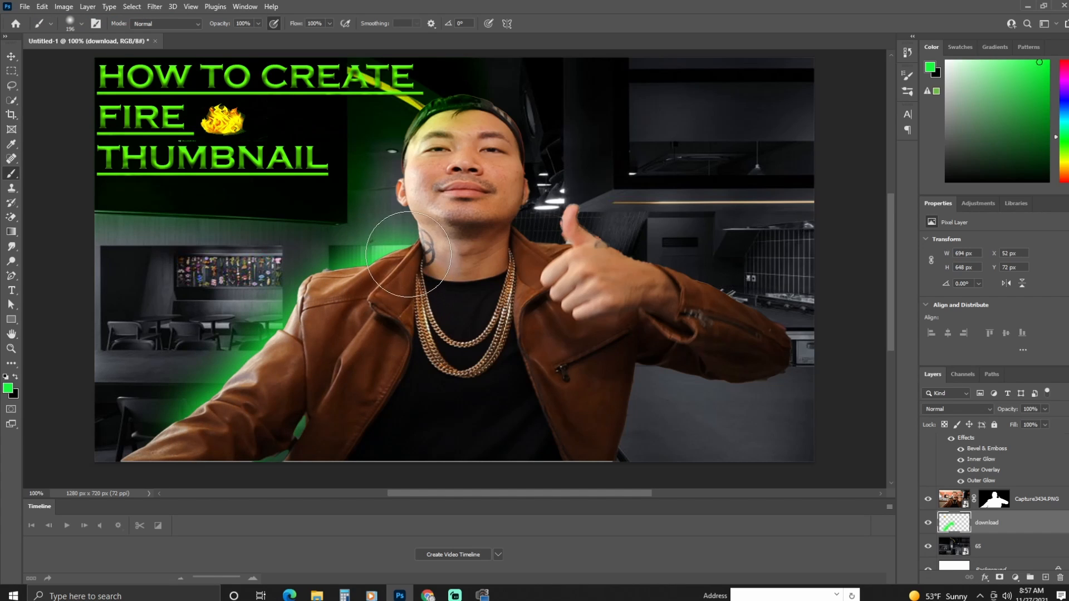
mouse_move(408, 254)
mouse_down()
mouse_move(427, 182)
mouse_move(418, 168)
mouse_move(409, 194)
mouse_move(418, 146)
mouse_move(453, 115)
mouse_move(471, 117)
mouse_move(505, 130)
mouse_move(512, 175)
mouse_move(495, 217)
mouse_move(522, 260)
mouse_move(680, 310)
mouse_move(671, 287)
mouse_move(594, 305)
mouse_move(588, 287)
mouse_move(731, 340)
mouse_move(762, 365)
mouse_move(715, 378)
mouse_move(634, 365)
mouse_move(605, 419)
mouse_move(614, 443)
mouse_move(624, 364)
mouse_move(746, 325)
mouse_move(555, 265)
mouse_move(531, 272)
mouse_up()
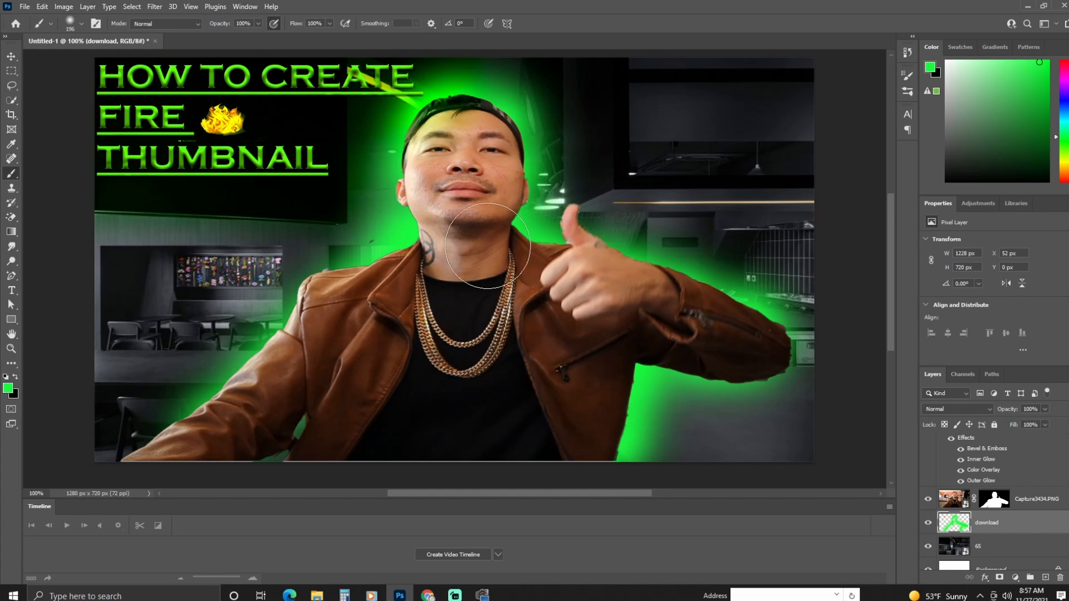
mouse_move(168, 424)
mouse_down()
mouse_move(153, 453)
mouse_move(242, 435)
mouse_move(292, 377)
mouse_move(306, 337)
mouse_move(285, 345)
mouse_move(369, 261)
mouse_move(441, 137)
mouse_move(501, 196)
mouse_up()
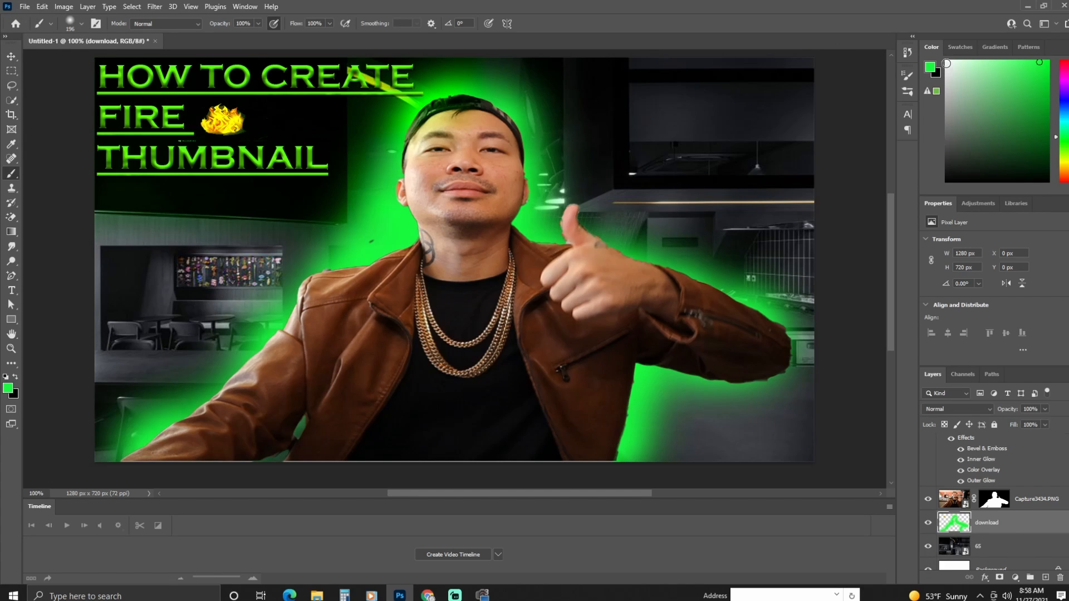
Set the foreground color to near-white and brush a lighter inner glow along the man's outline on the download layer.
drag(947, 63, 954, 64)
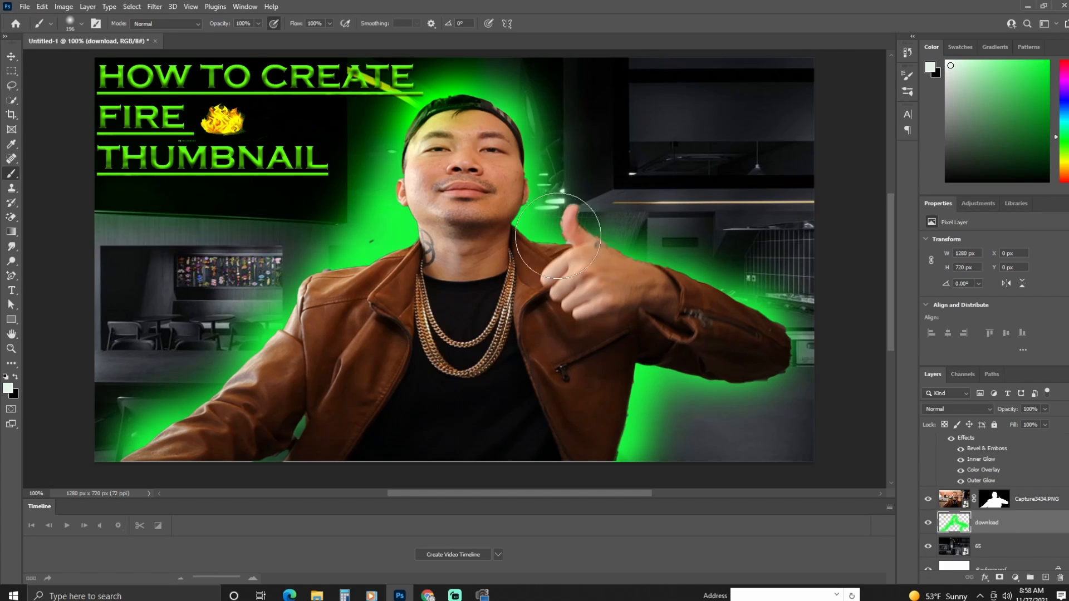
mouse_move(427, 233)
mouse_down()
mouse_move(359, 309)
mouse_move(303, 347)
mouse_move(250, 425)
mouse_move(207, 439)
mouse_up()
mouse_move(490, 193)
mouse_down()
mouse_move(484, 130)
mouse_move(456, 129)
mouse_move(430, 184)
mouse_up()
mouse_move(536, 299)
mouse_down()
mouse_move(611, 308)
mouse_move(644, 297)
mouse_move(724, 344)
mouse_move(702, 364)
mouse_move(603, 380)
mouse_move(591, 428)
mouse_up()
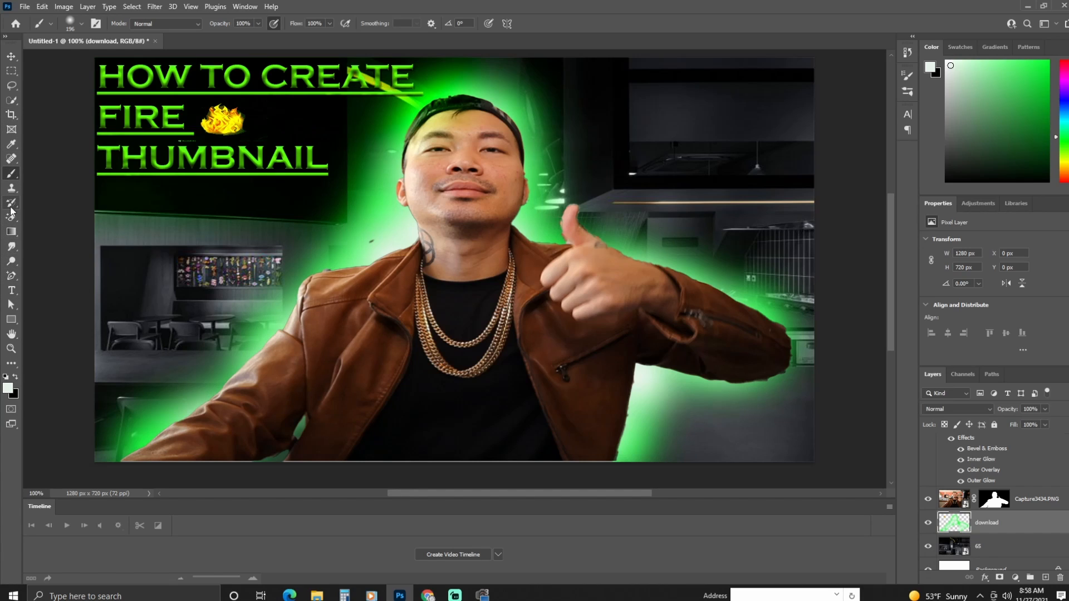
Using the Smudge tool with a 29 px brush, pull the green glow outward into flame wisps along the man's lowered arm and shoulder.
click(12, 248)
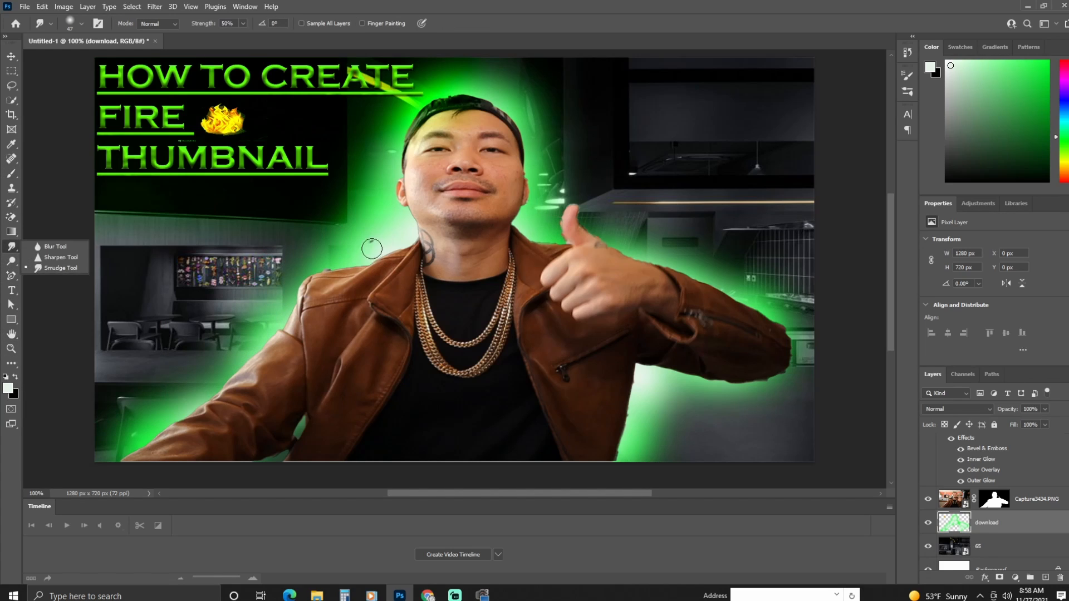
click(82, 24)
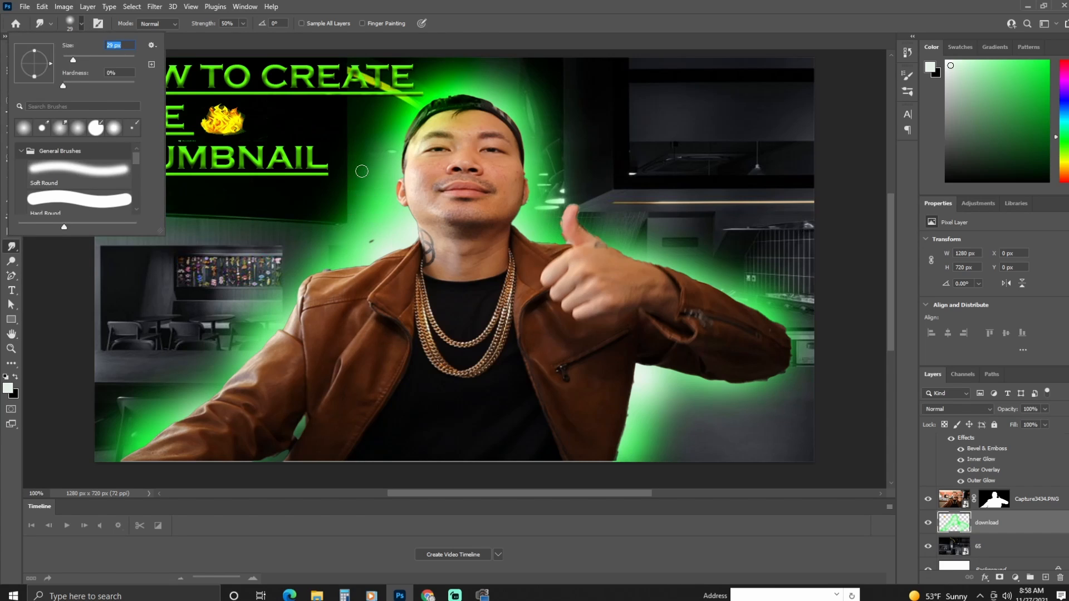
key(Return)
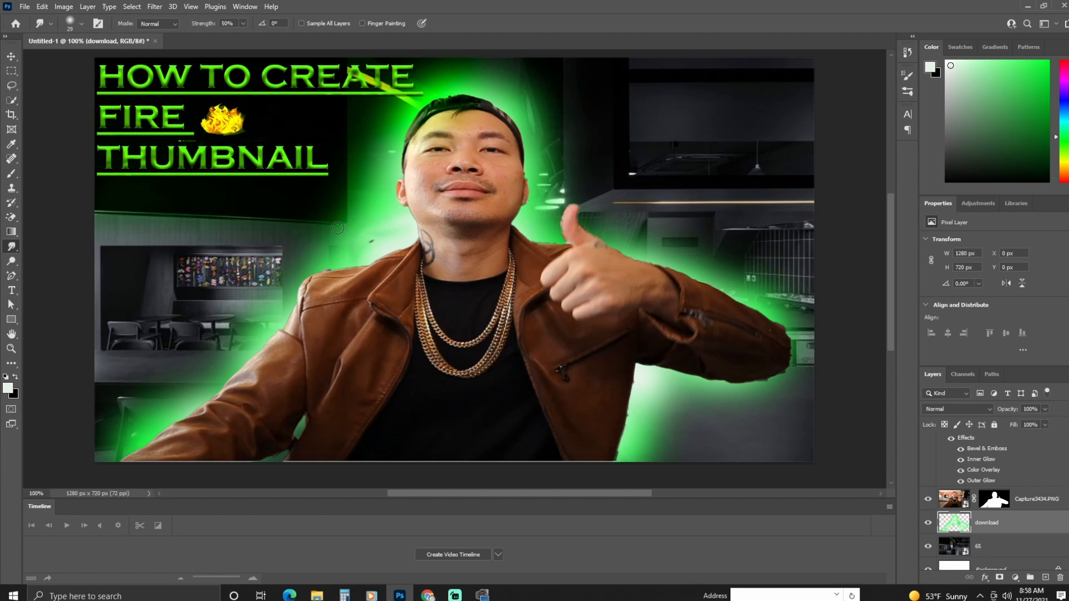
mouse_move(337, 228)
mouse_down()
mouse_move(327, 249)
mouse_move(378, 250)
mouse_up()
mouse_move(306, 274)
mouse_down()
mouse_move(266, 302)
mouse_move(288, 297)
mouse_move(251, 344)
mouse_move(265, 345)
mouse_move(234, 324)
mouse_up()
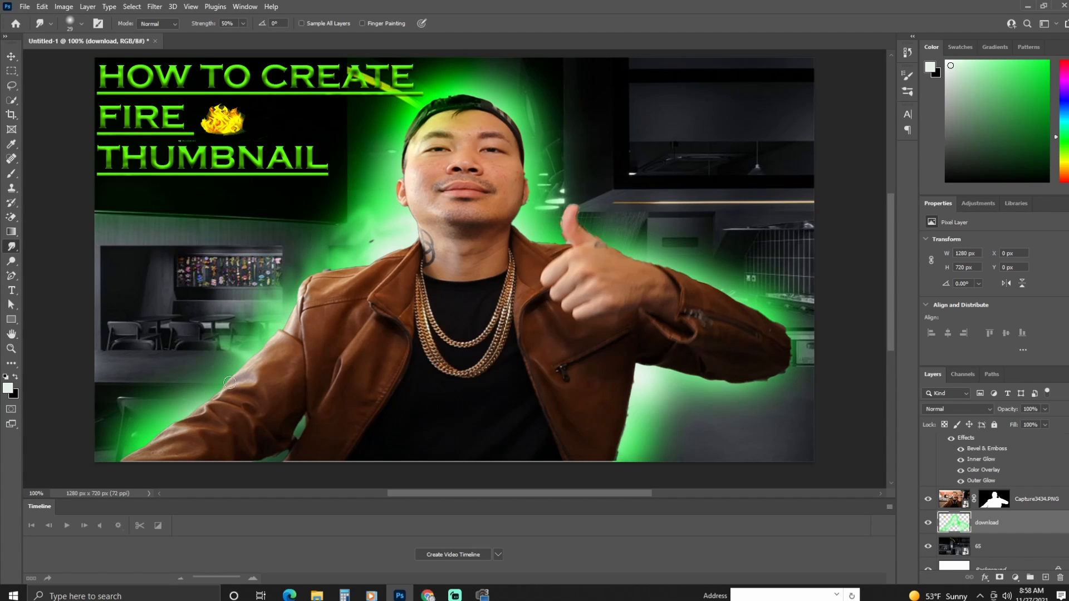
mouse_move(229, 383)
mouse_down()
mouse_move(206, 345)
mouse_move(164, 388)
mouse_move(168, 362)
mouse_move(153, 347)
mouse_move(171, 395)
mouse_move(153, 417)
mouse_move(176, 405)
mouse_move(146, 407)
mouse_up()
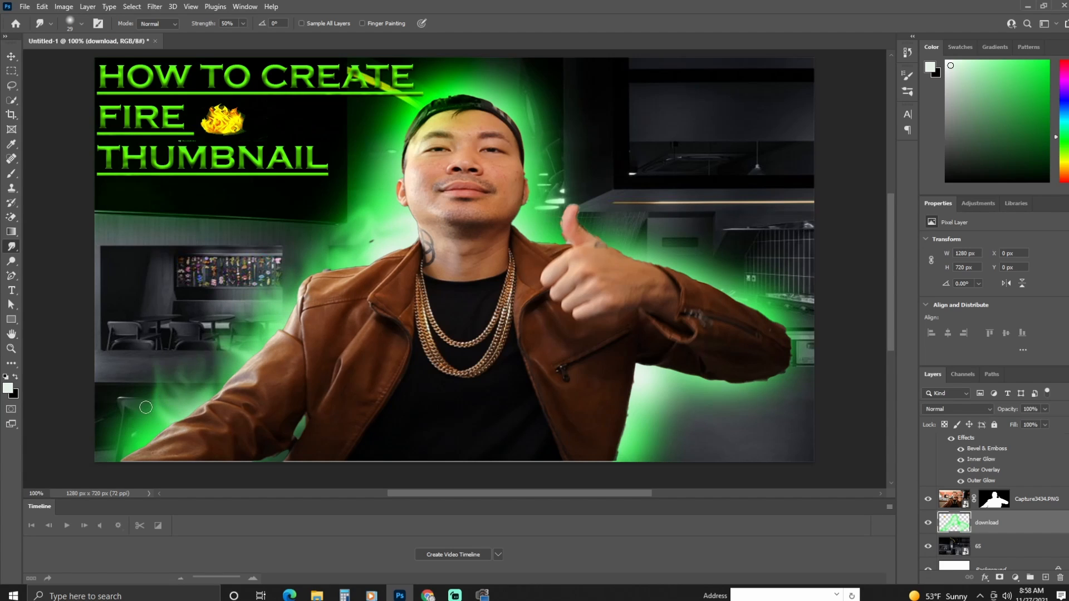
Smudge the glow on the download layer into flame-like wisps around the man's neck, head and cap.
drag(364, 219, 338, 199)
drag(387, 172, 368, 144)
mouse_move(406, 104)
mouse_down()
mouse_move(418, 76)
mouse_move(434, 69)
mouse_up()
drag(513, 105, 502, 74)
drag(532, 163, 574, 149)
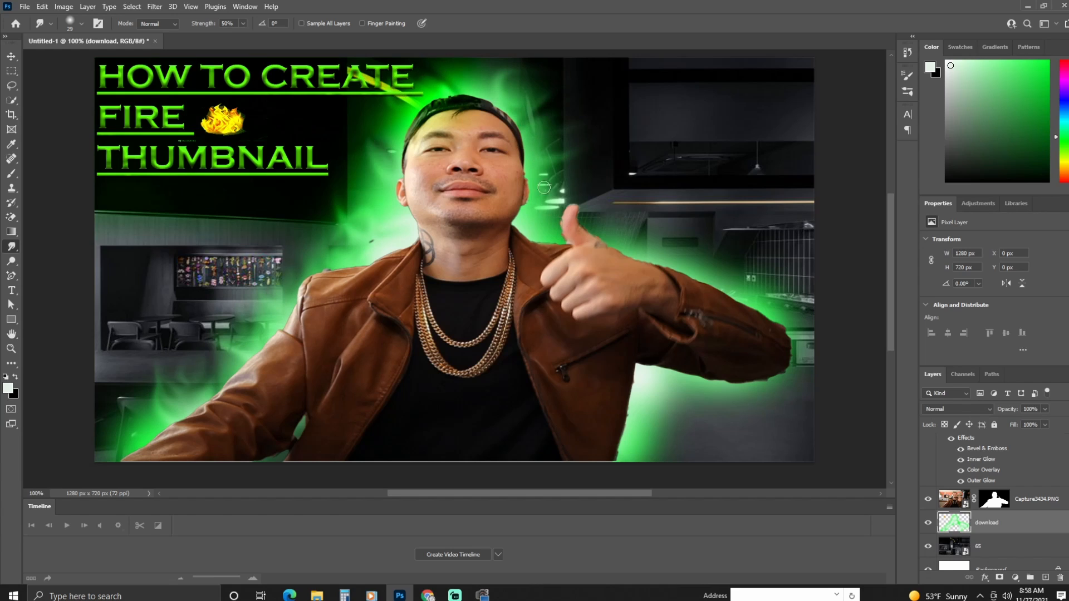
mouse_move(538, 192)
mouse_down()
mouse_move(596, 180)
mouse_move(580, 118)
mouse_move(544, 81)
mouse_move(503, 112)
mouse_move(523, 95)
mouse_move(482, 56)
mouse_up()
mouse_move(471, 95)
mouse_down()
mouse_move(473, 74)
mouse_move(438, 64)
mouse_move(374, 107)
mouse_up()
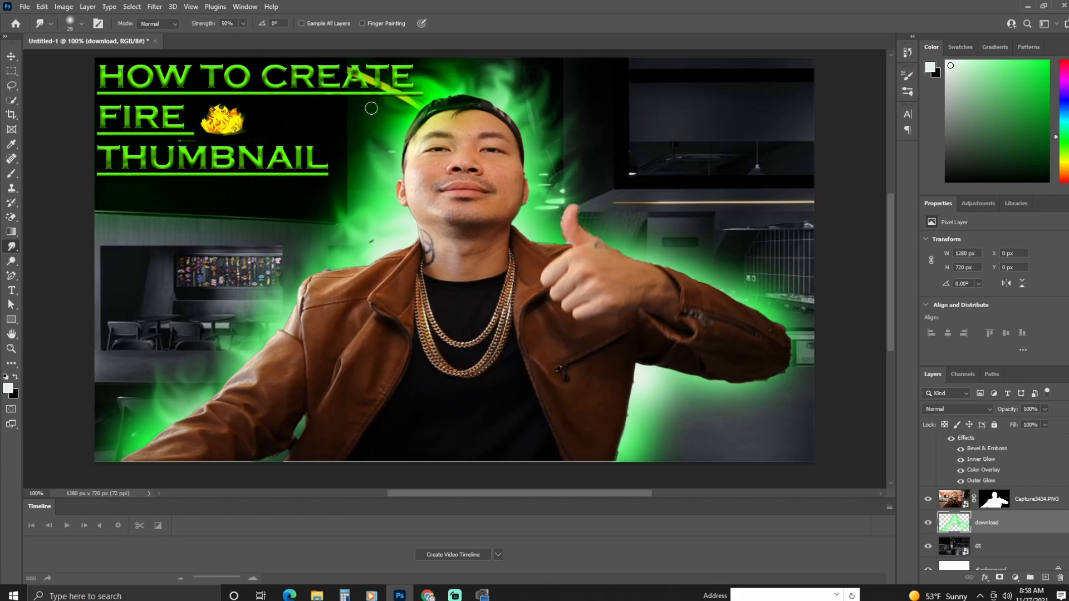
drag(392, 206, 342, 193)
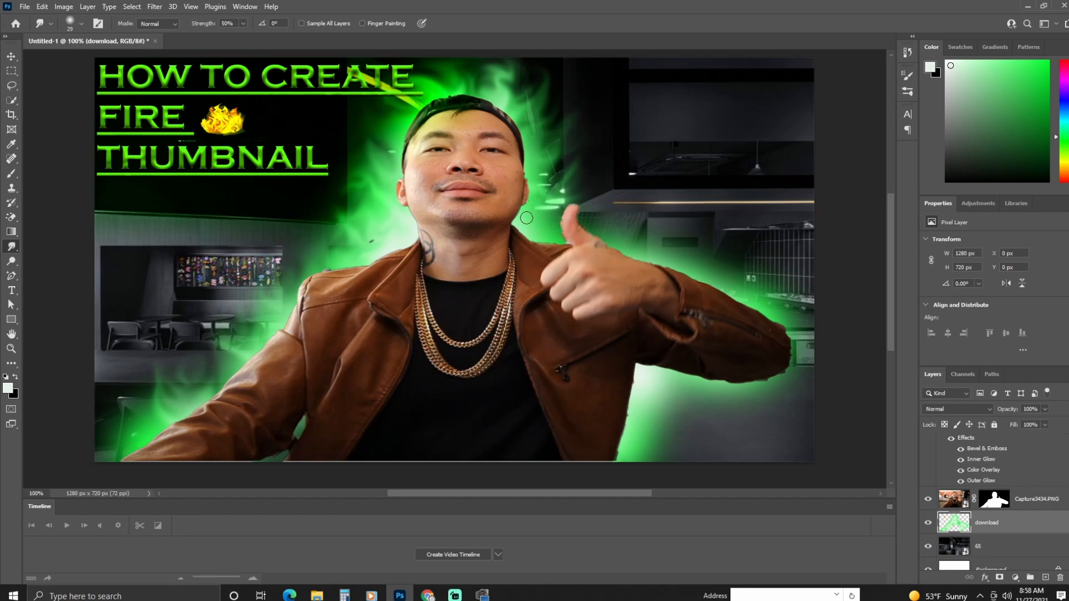
Smudge the glow around the thumbs-up hand and along the raised arm into matching flame wisps.
mouse_move(527, 218)
mouse_down()
mouse_move(534, 187)
mouse_move(520, 211)
mouse_move(544, 231)
mouse_move(577, 237)
mouse_move(641, 201)
mouse_up()
mouse_move(680, 231)
mouse_down()
mouse_move(686, 253)
mouse_move(734, 265)
mouse_move(781, 360)
mouse_move(775, 388)
mouse_move(710, 375)
mouse_move(688, 398)
mouse_move(704, 393)
mouse_move(675, 383)
mouse_move(620, 431)
mouse_move(624, 455)
mouse_move(675, 433)
mouse_move(664, 426)
mouse_move(682, 436)
mouse_move(687, 393)
mouse_up()
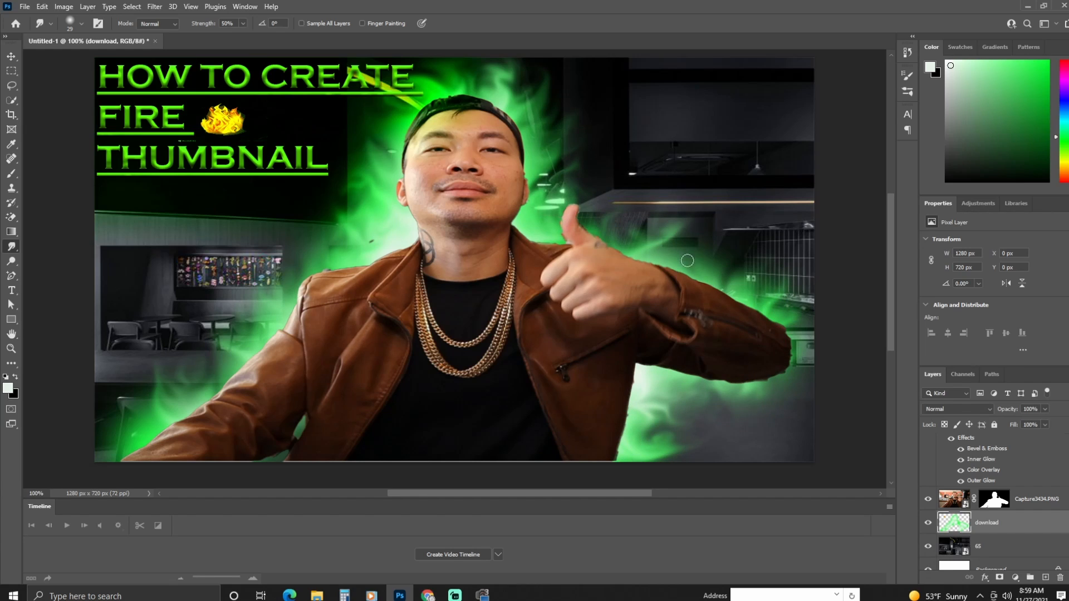
drag(687, 261, 667, 219)
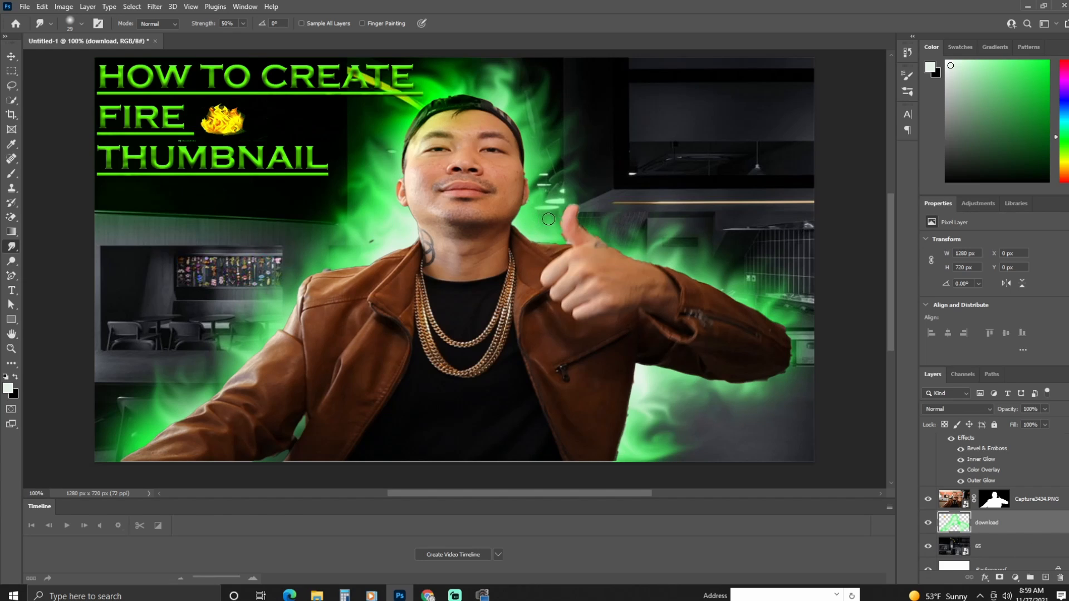
Start a horizontal text line in the canvas's upper-right corner above the raised hand and shift the color hue to yellow.
click(12, 291)
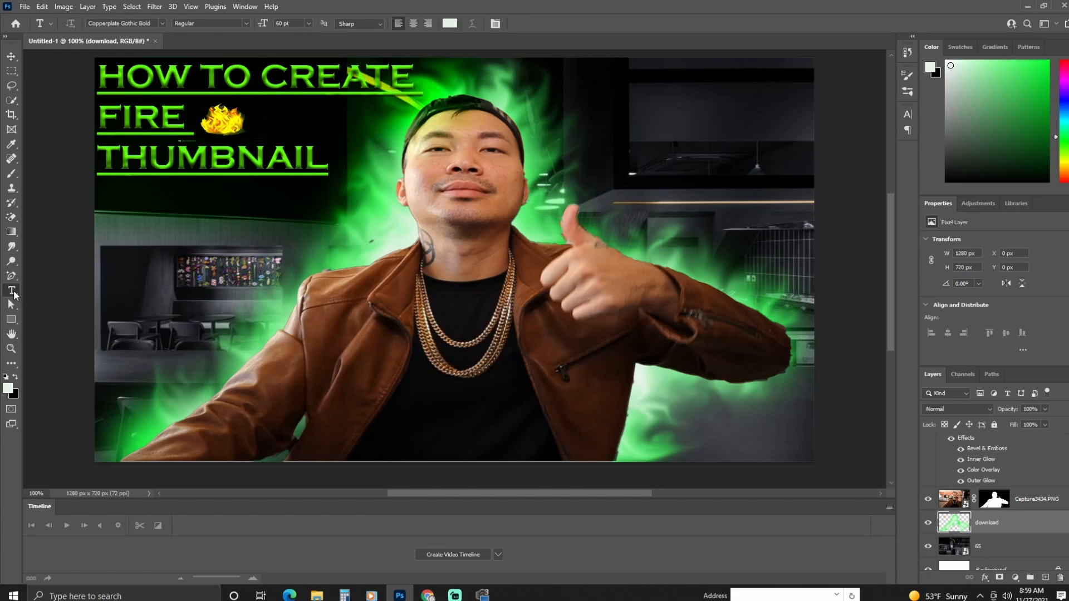
right_click(15, 297)
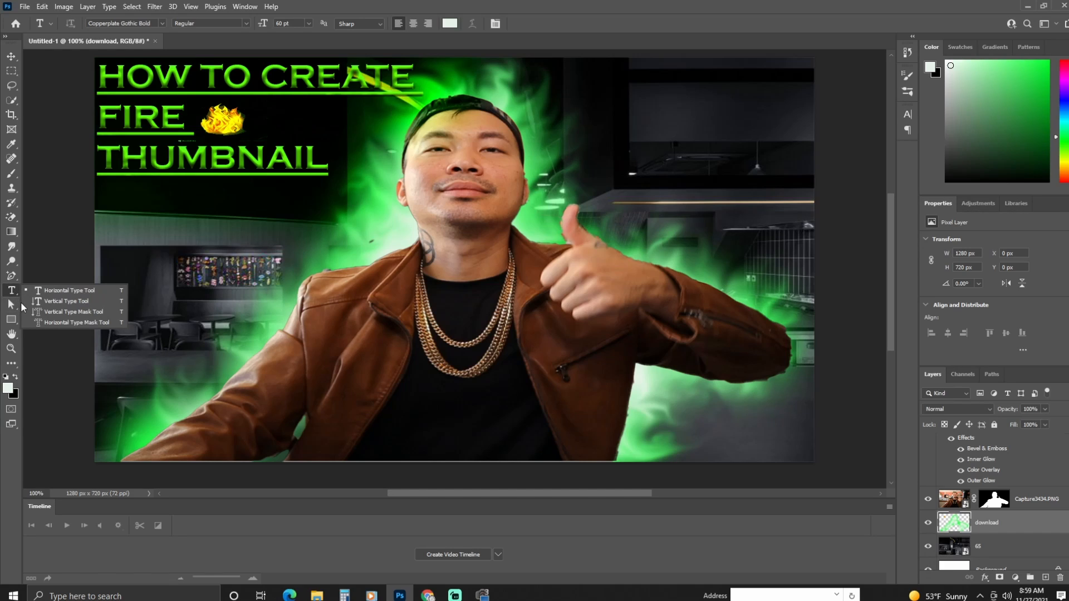
click(57, 290)
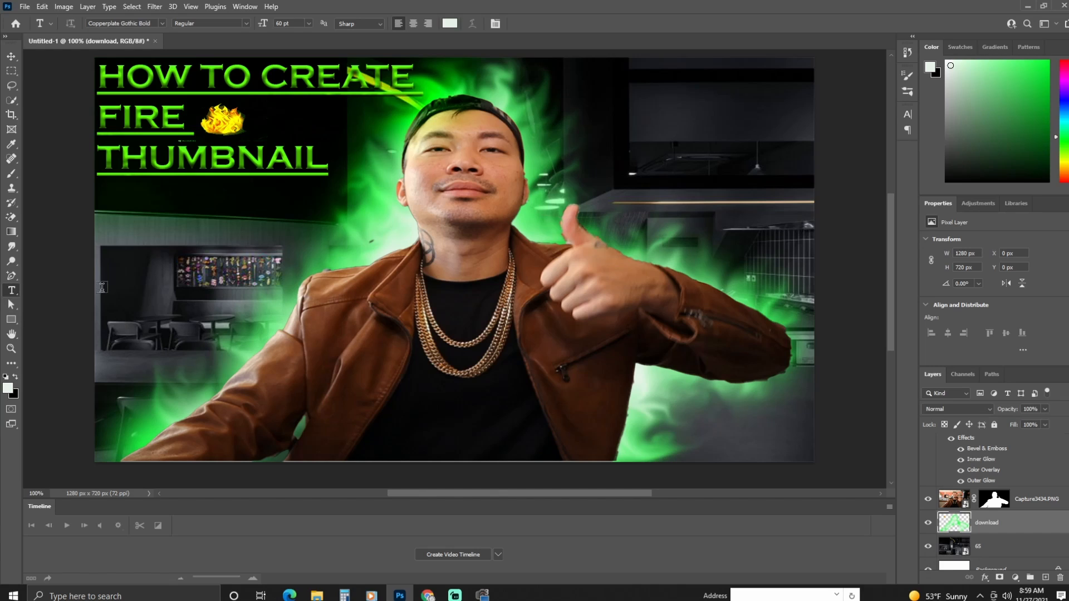
click(615, 115)
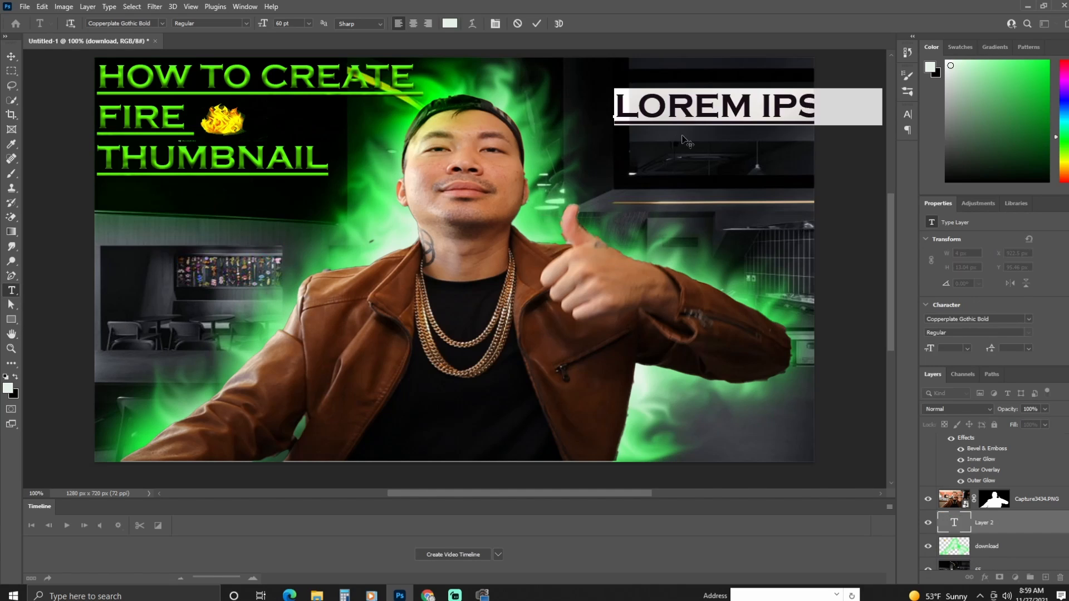
drag(734, 135, 667, 122)
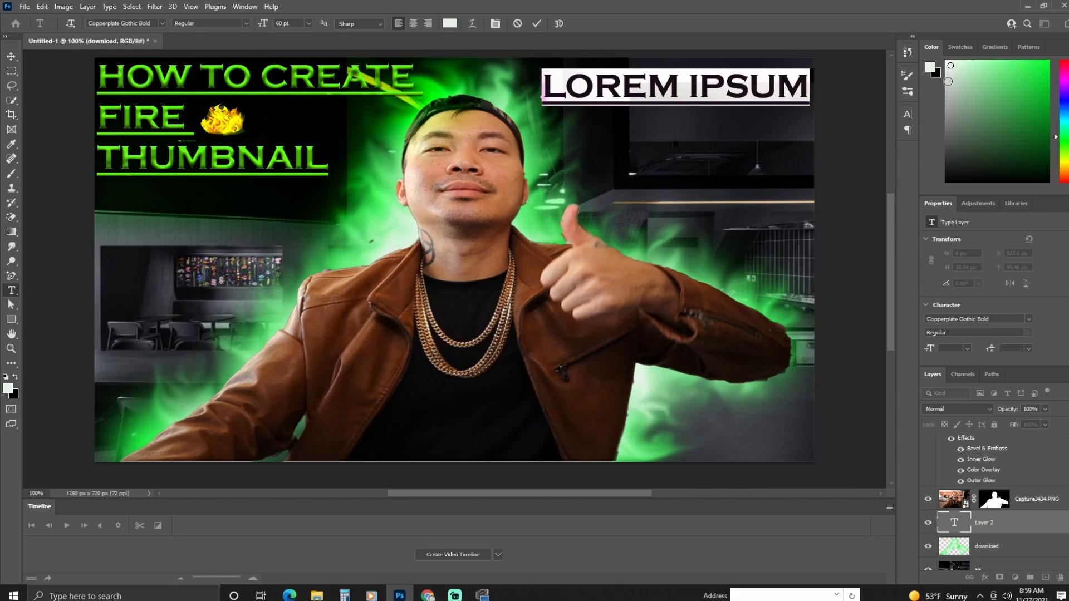
click(1066, 159)
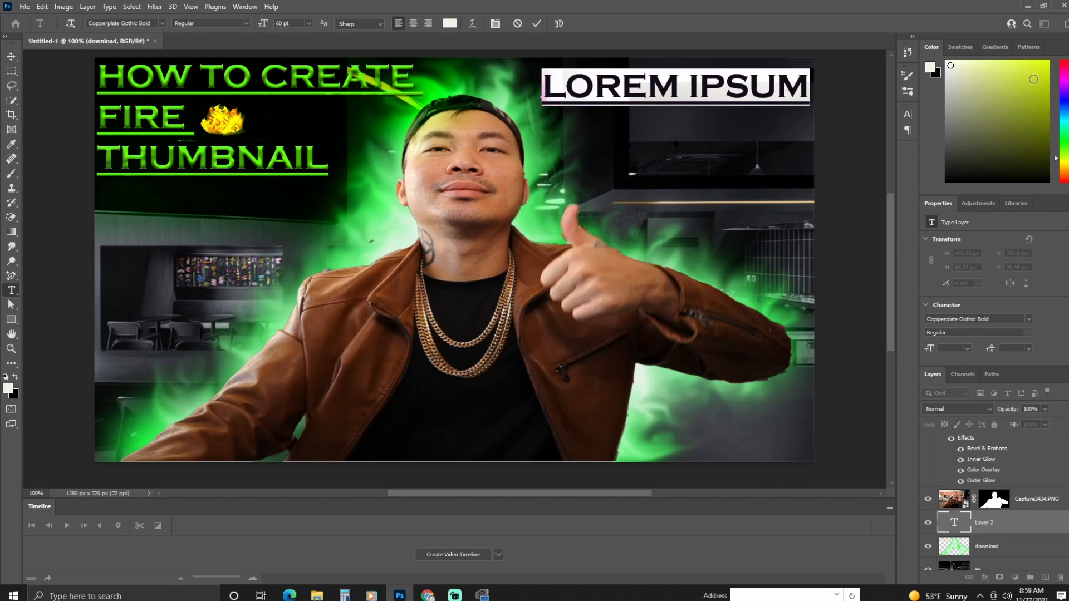